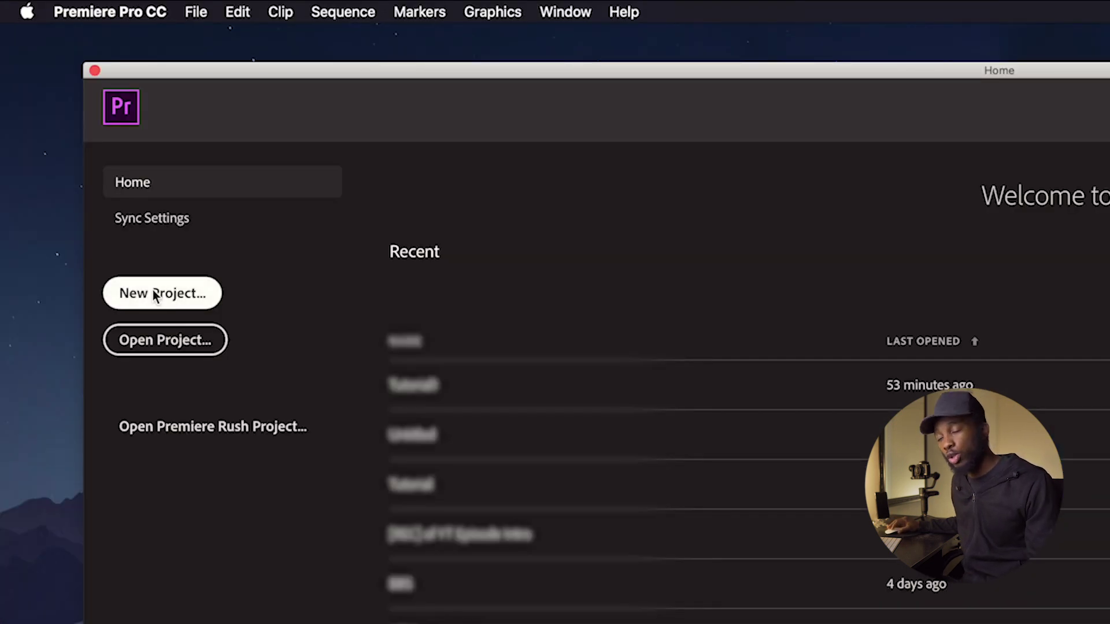
Step: Create a new project named 'Tutorial YT' in the default WORK FILES Premiere Pro folder
left_click(155, 298)
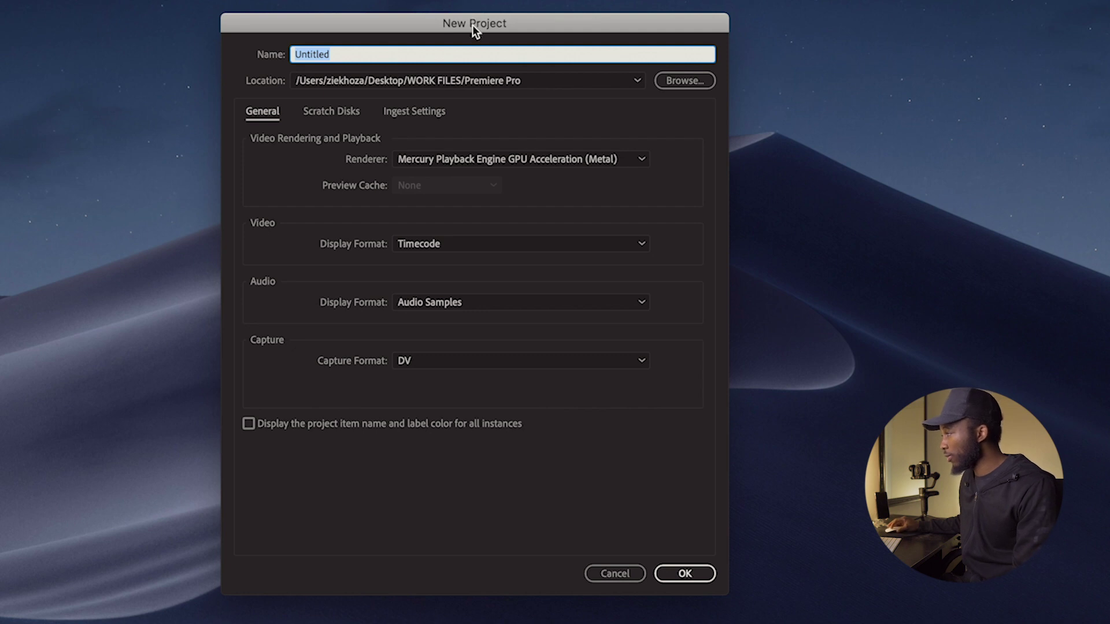
left_click_drag(473, 25, 549, 36)
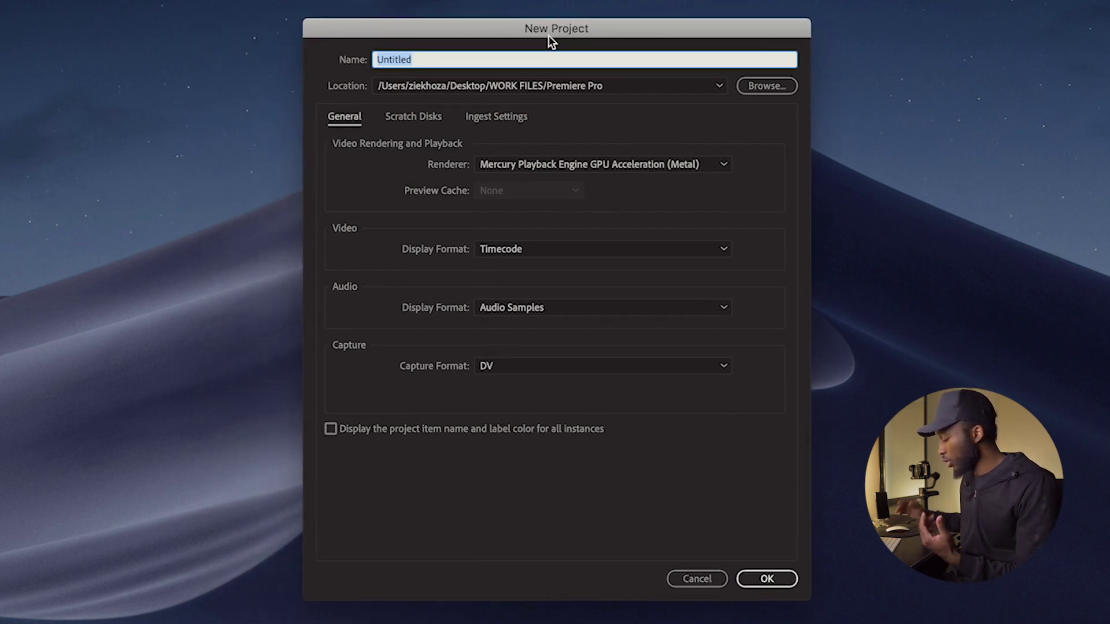
type("Tutto")
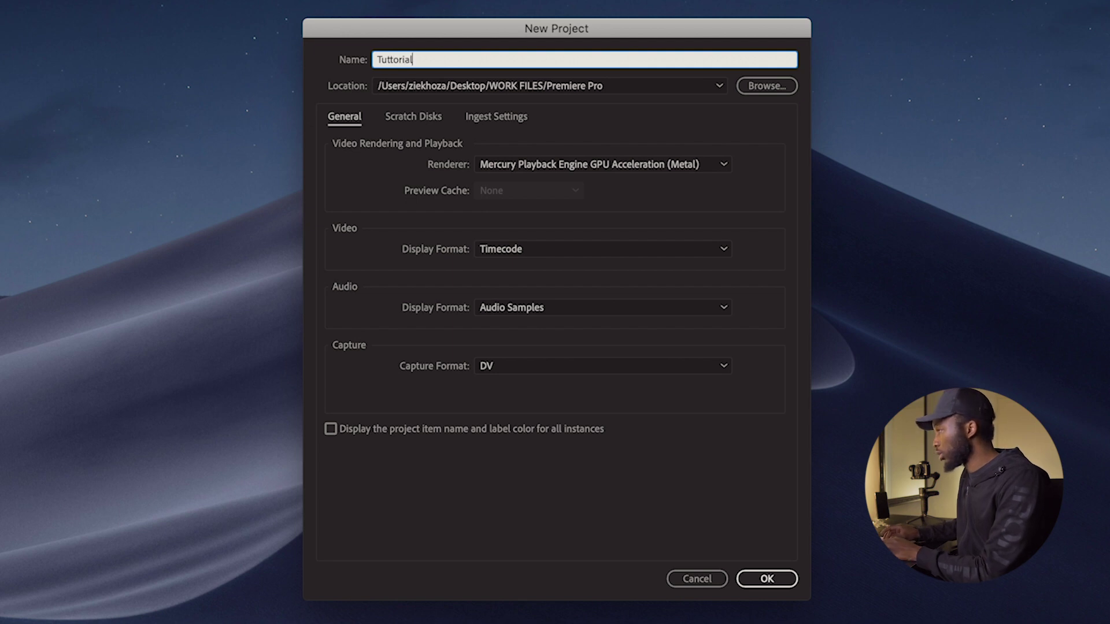
type("rial")
key("BackSpace")
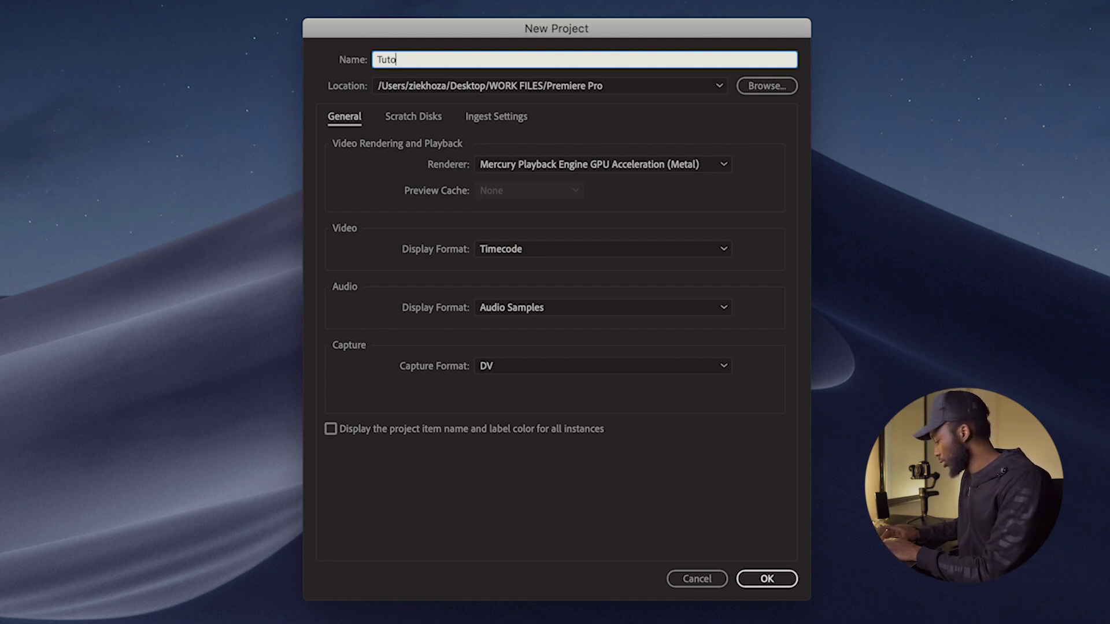
type("al YT")
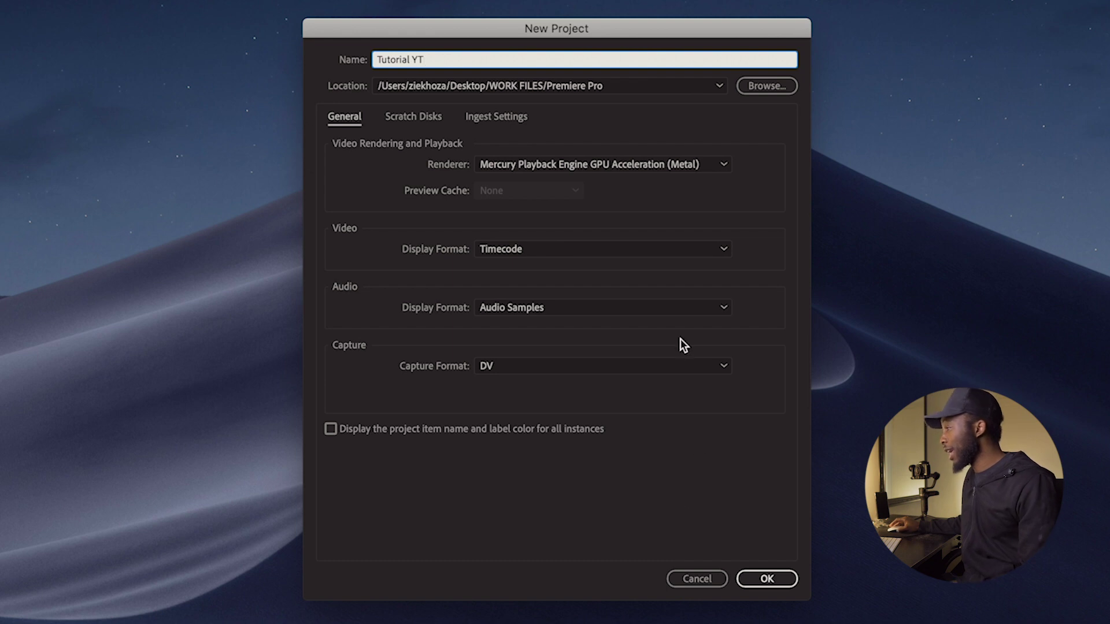
left_click(772, 577)
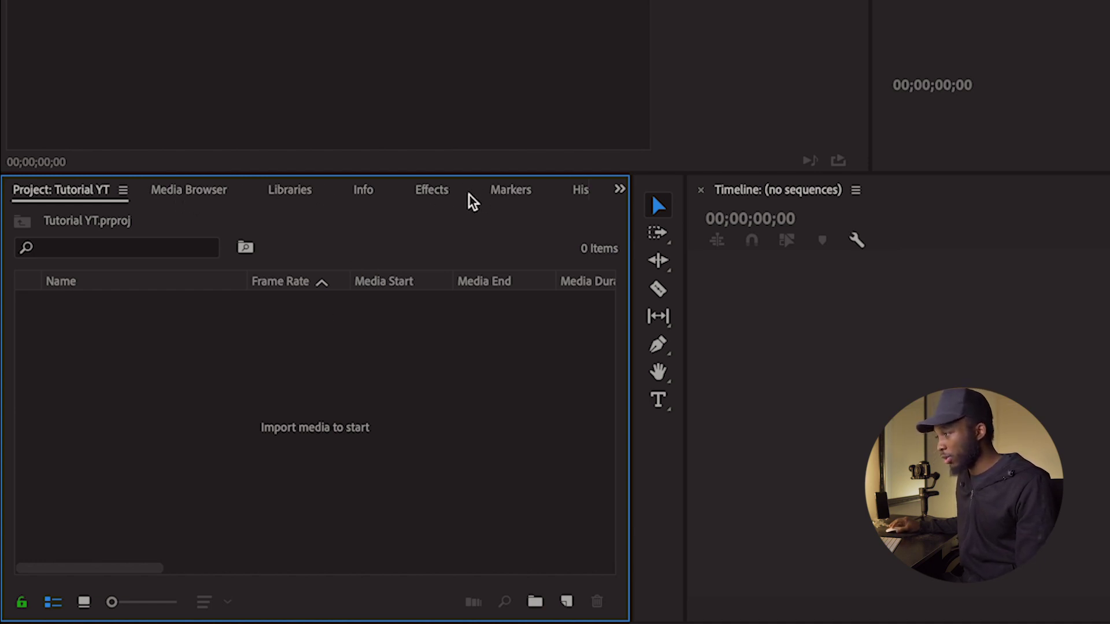
left_click(433, 197)
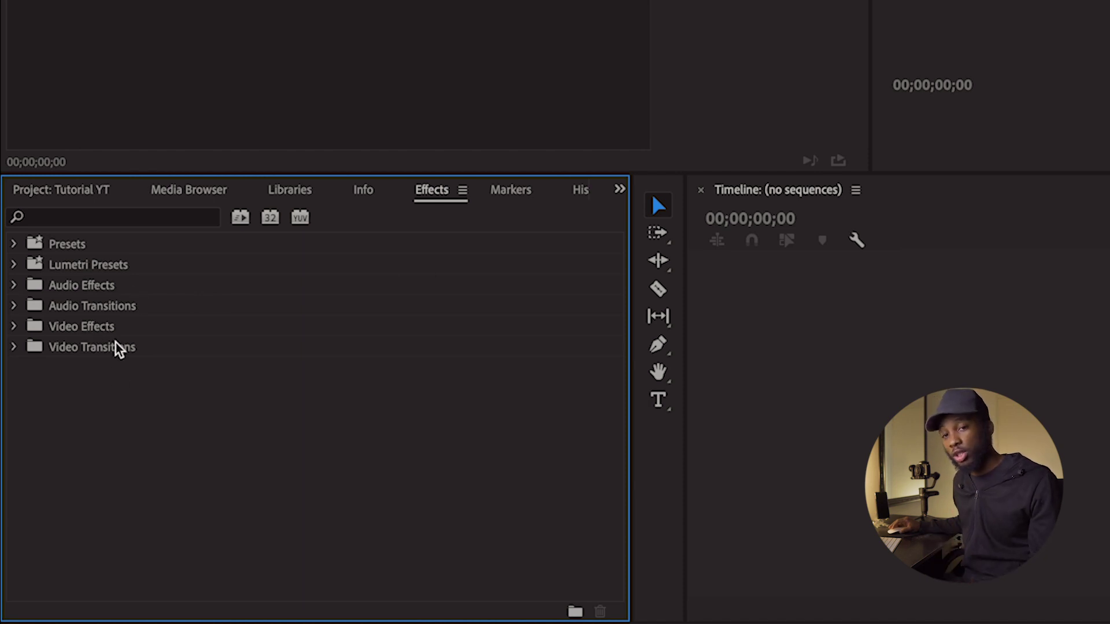
left_click(68, 197)
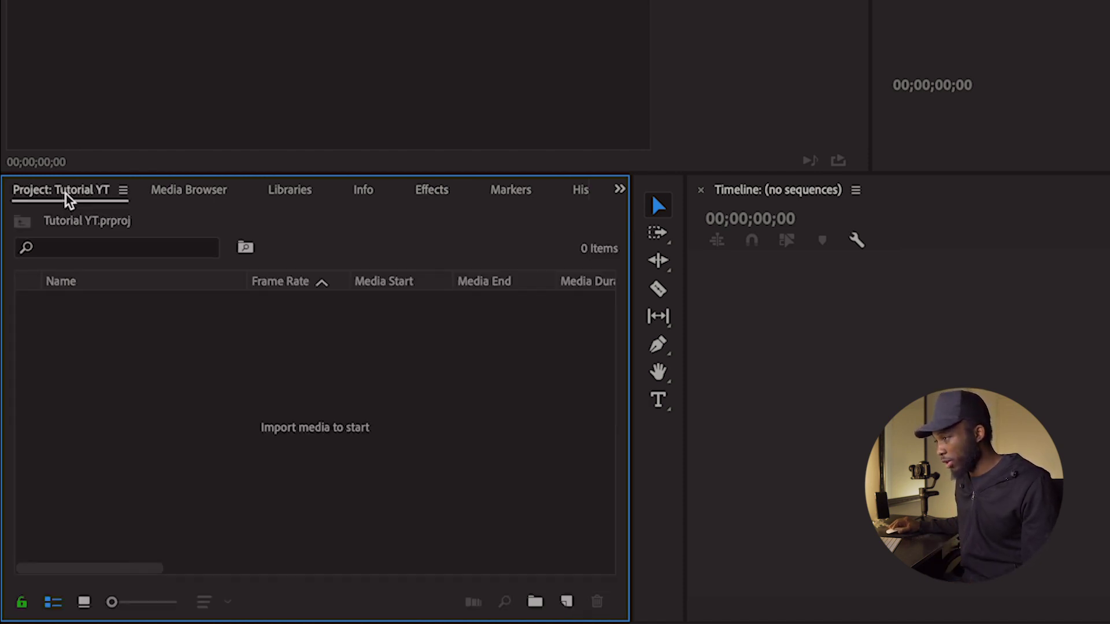
left_click(662, 522)
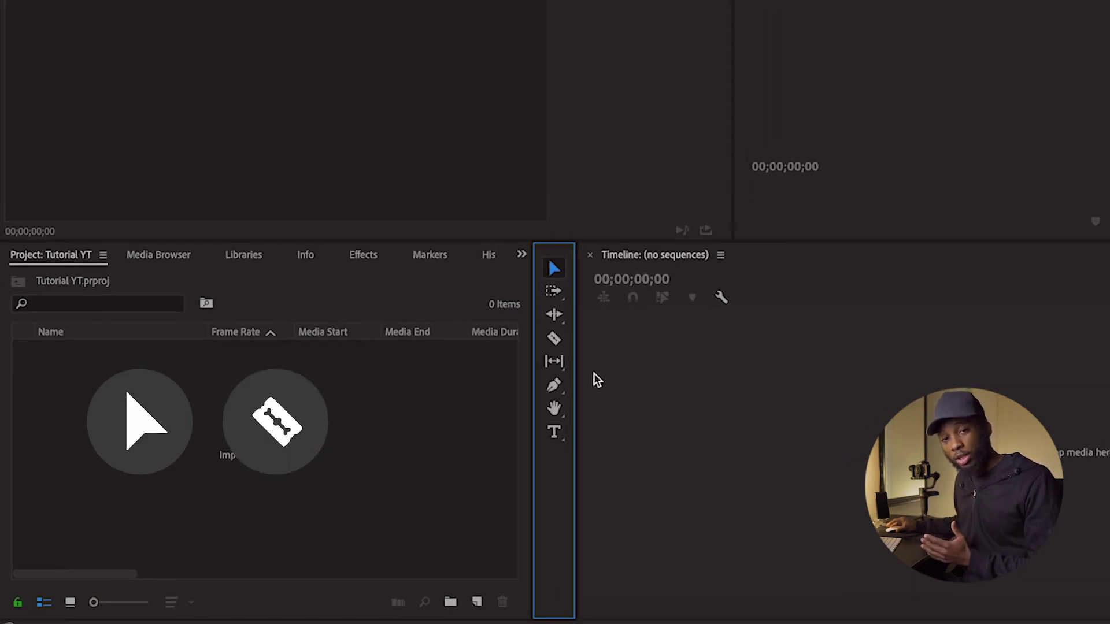
Step: Walk through the Timeline, Program monitor and Source monitor panels
left_click(604, 385)
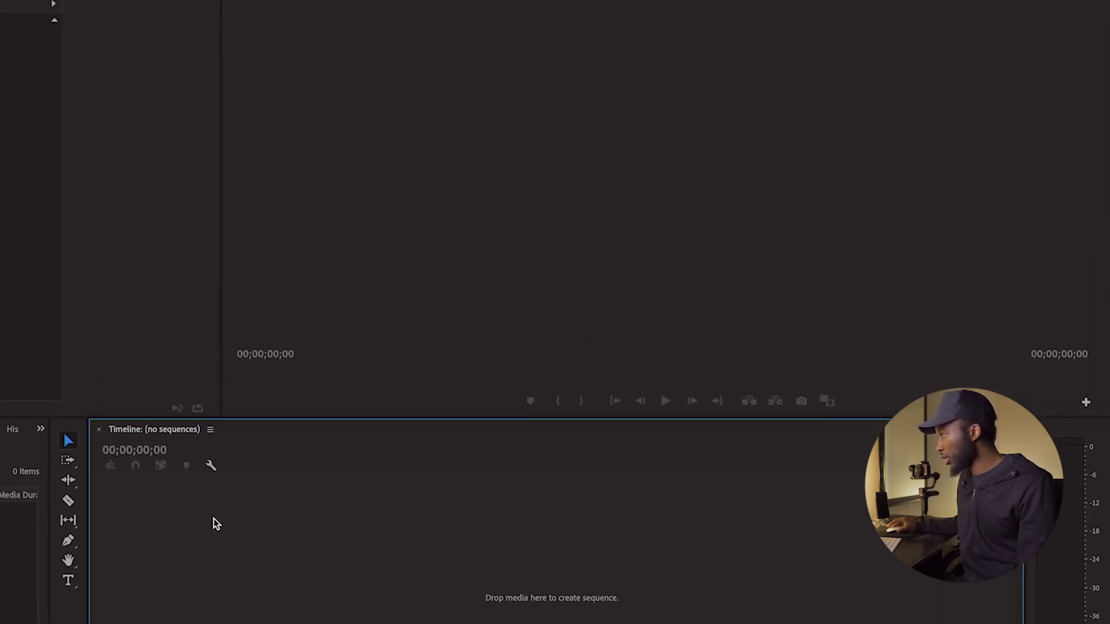
left_click(469, 214)
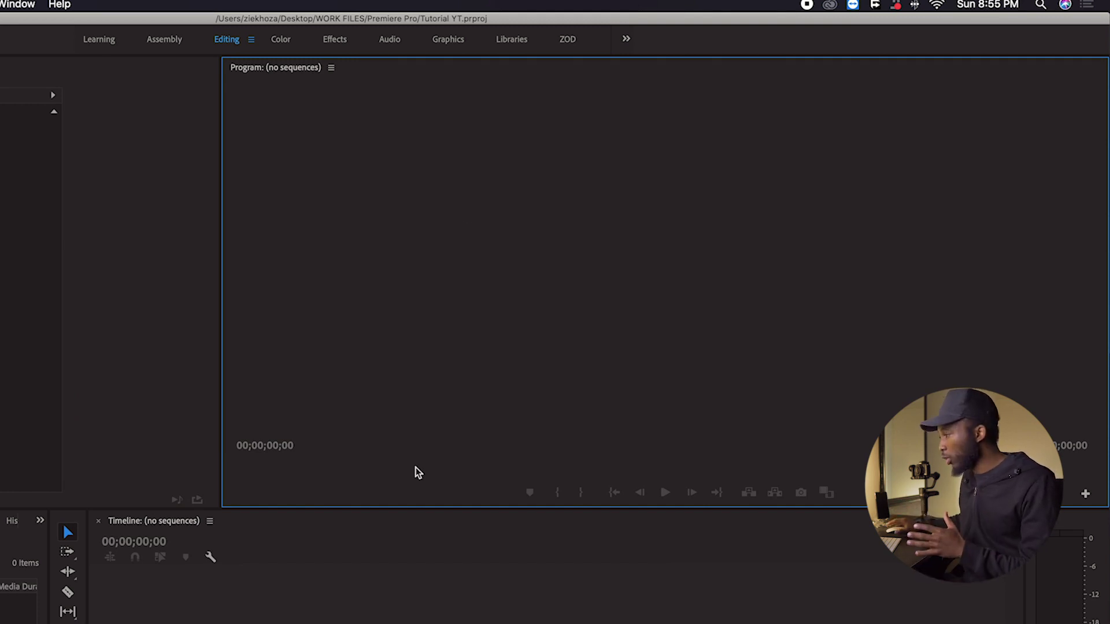
left_click(346, 599)
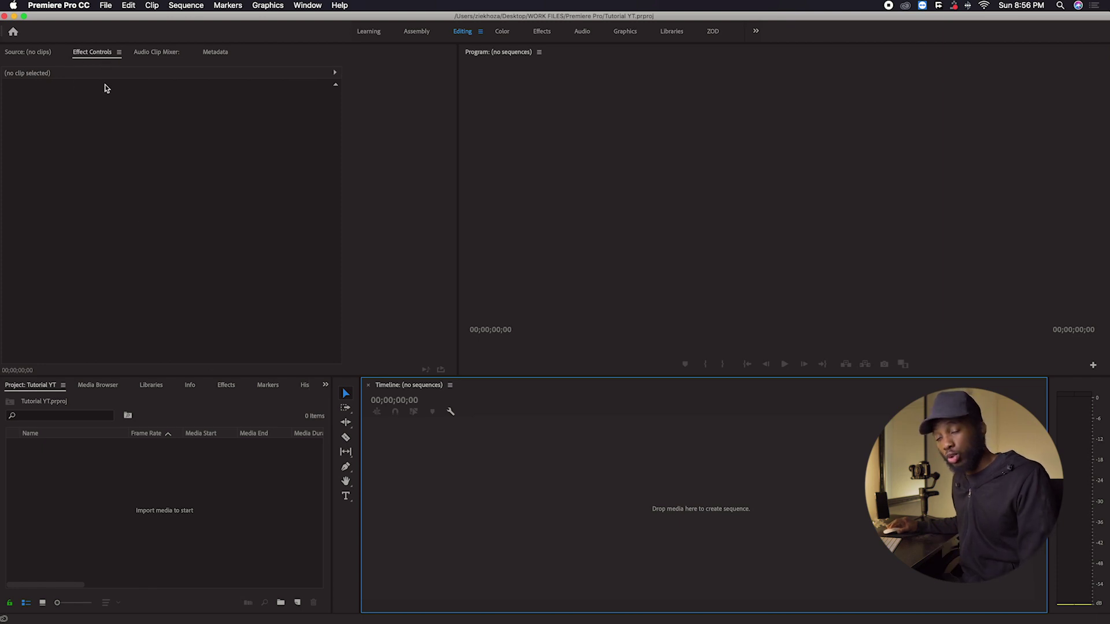
left_click(27, 52)
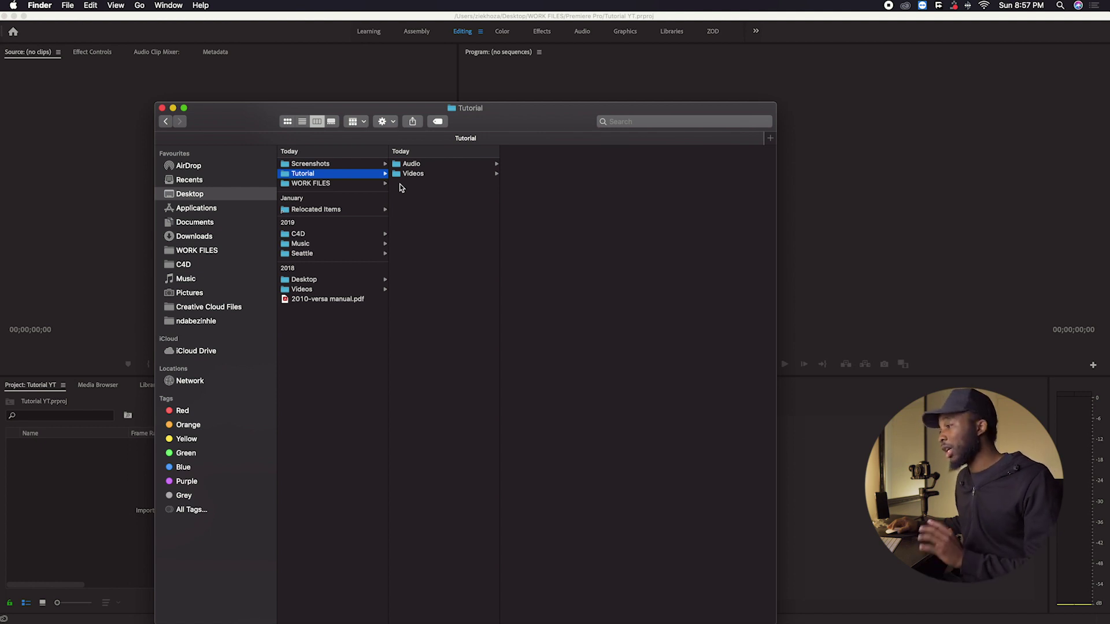
Step: Drag the Audio and Videos folders from Finder into the Project panel as bins
left_click_drag(427, 199, 106, 514)
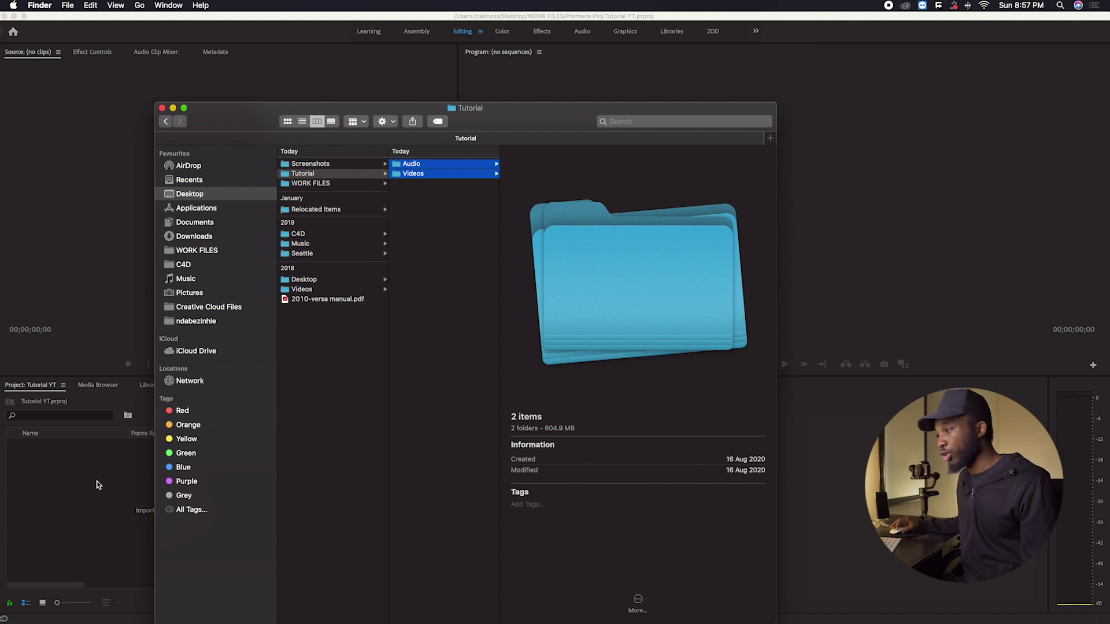
left_click(98, 485)
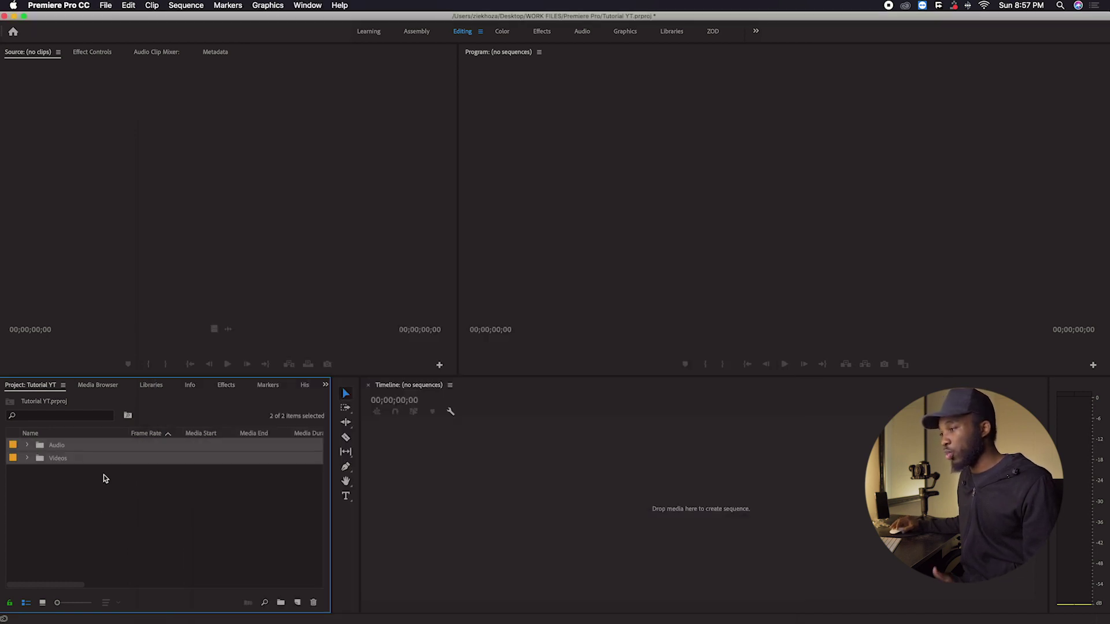
Step: Set In and Out points around the city view in MVI_1193.MP4 in the Source monitor
left_click(26, 457)
left_click(27, 445)
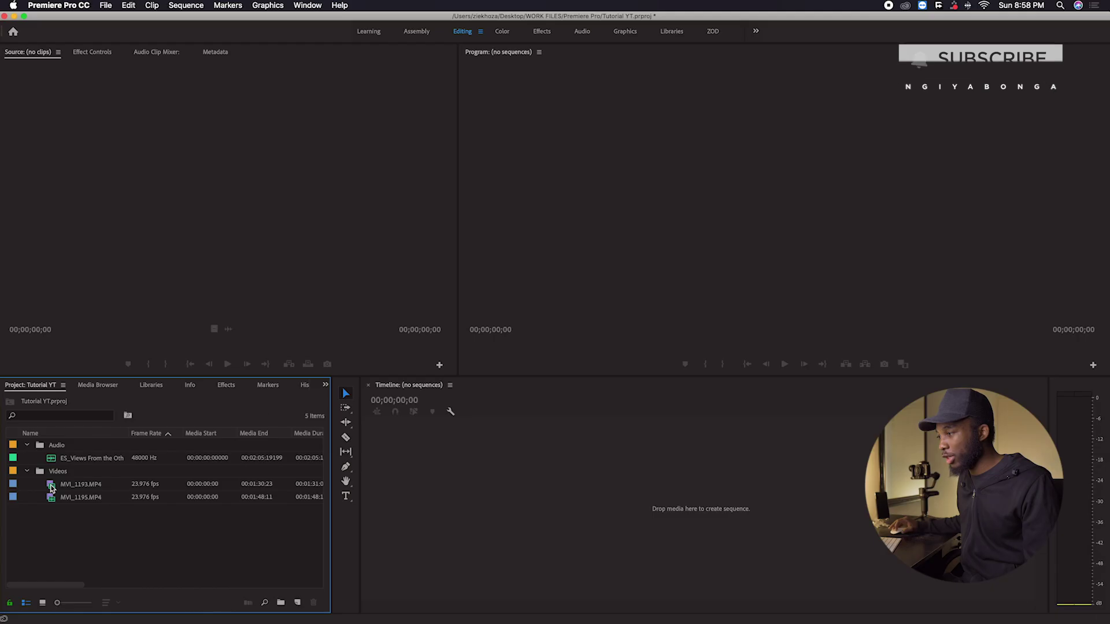
double_click(52, 487)
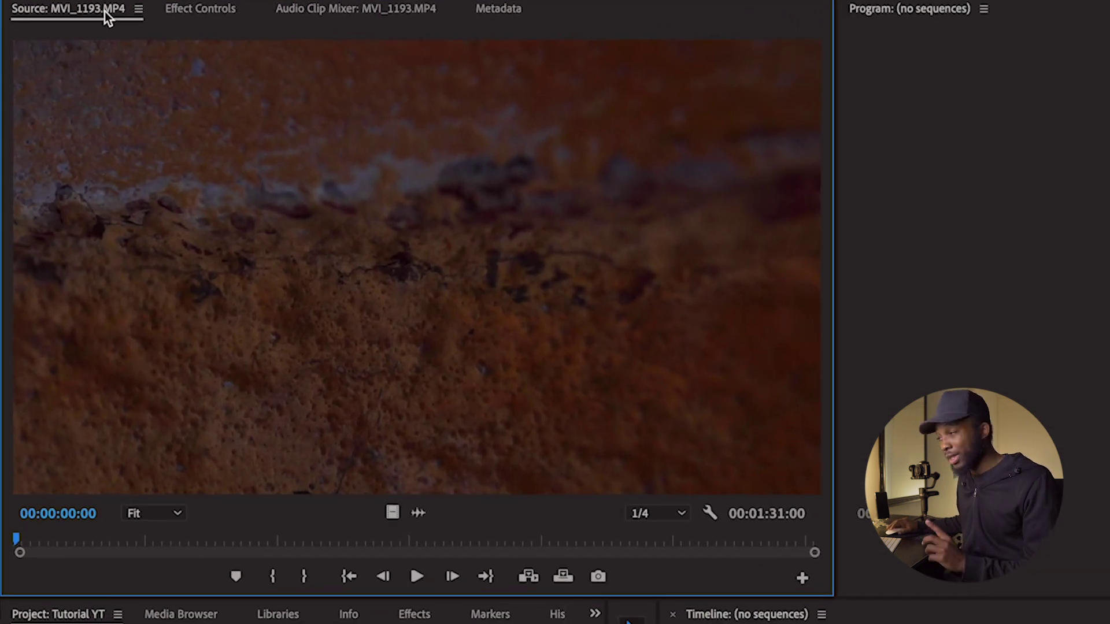
left_click_drag(86, 546, 205, 542)
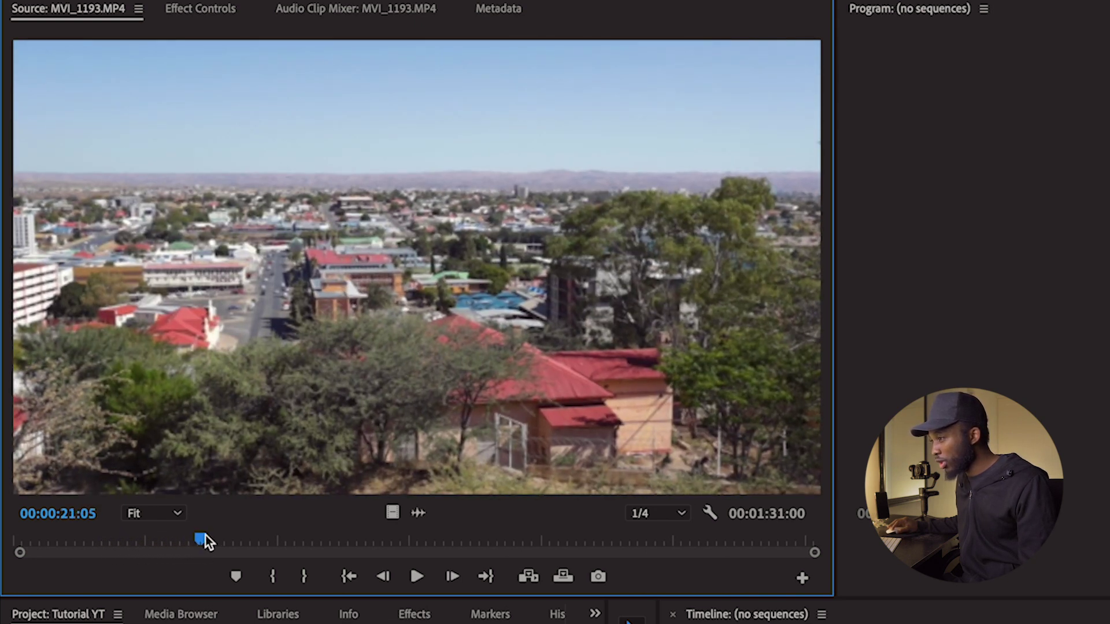
left_click(274, 578)
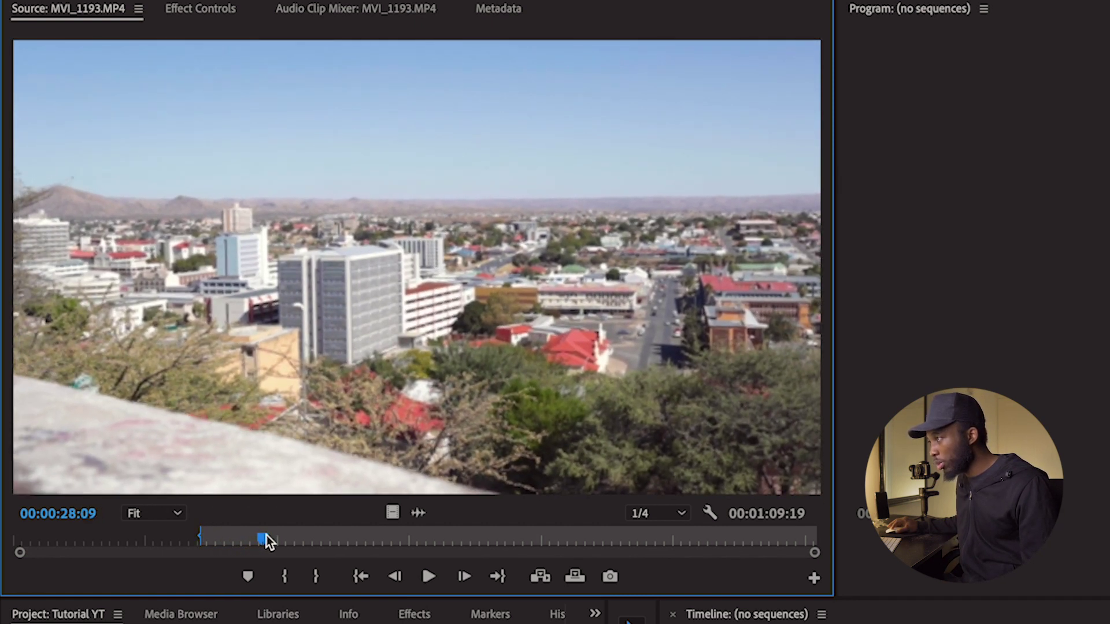
left_click(313, 577)
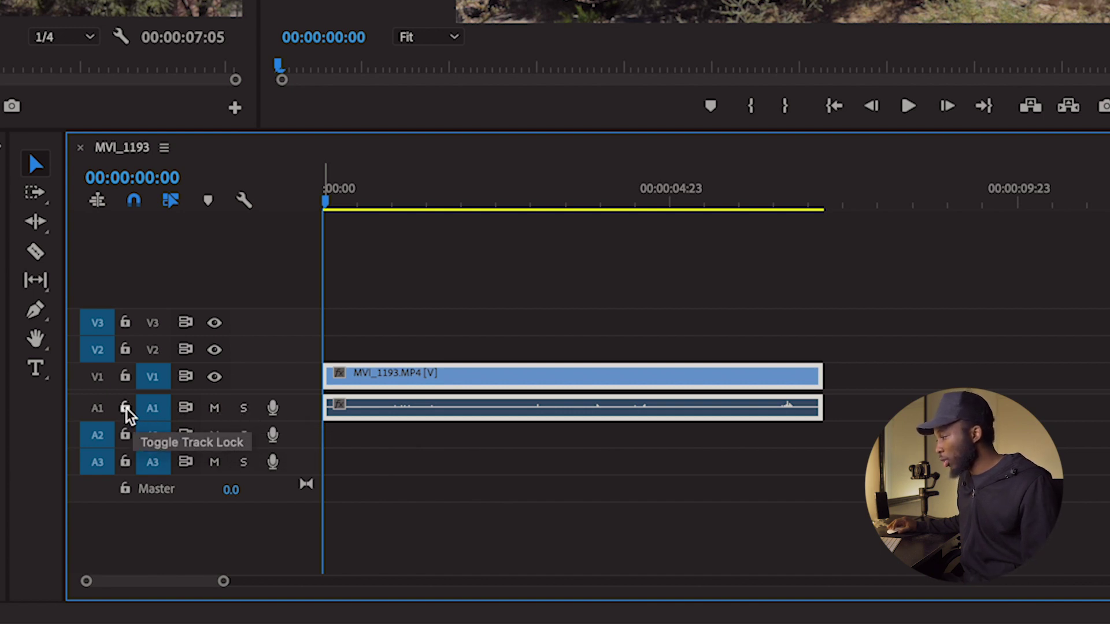
left_click(211, 413)
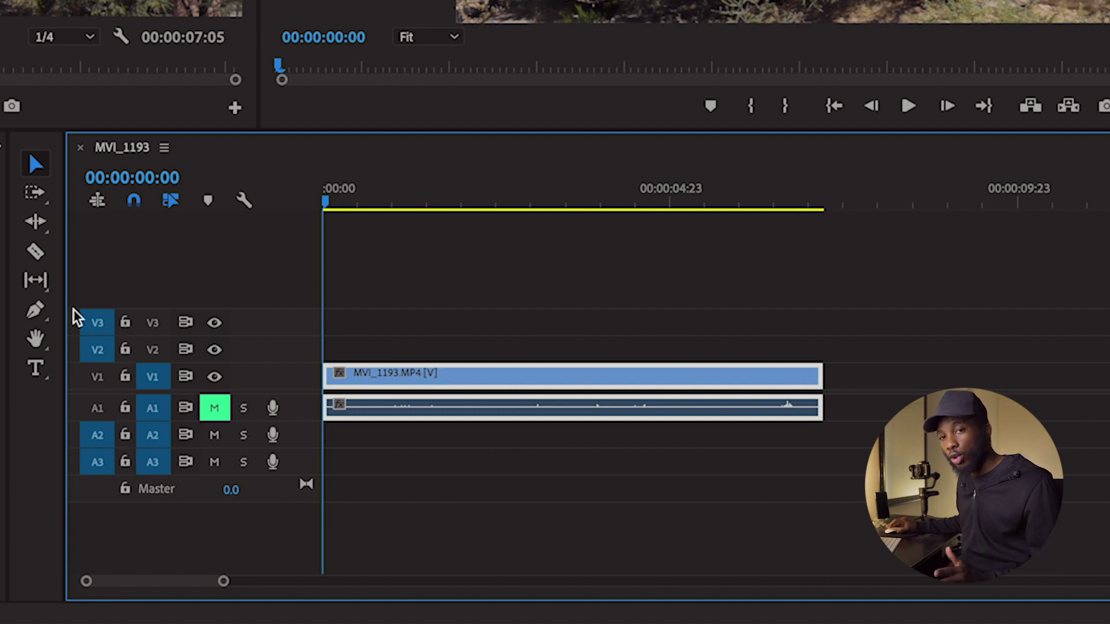
left_click(217, 412)
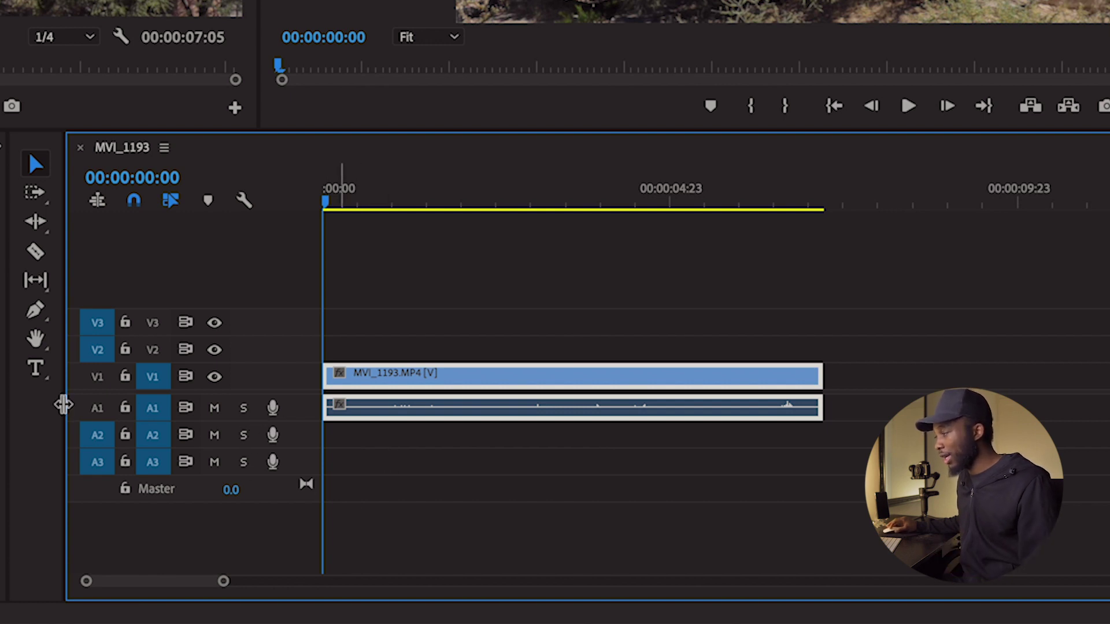
left_click(244, 412)
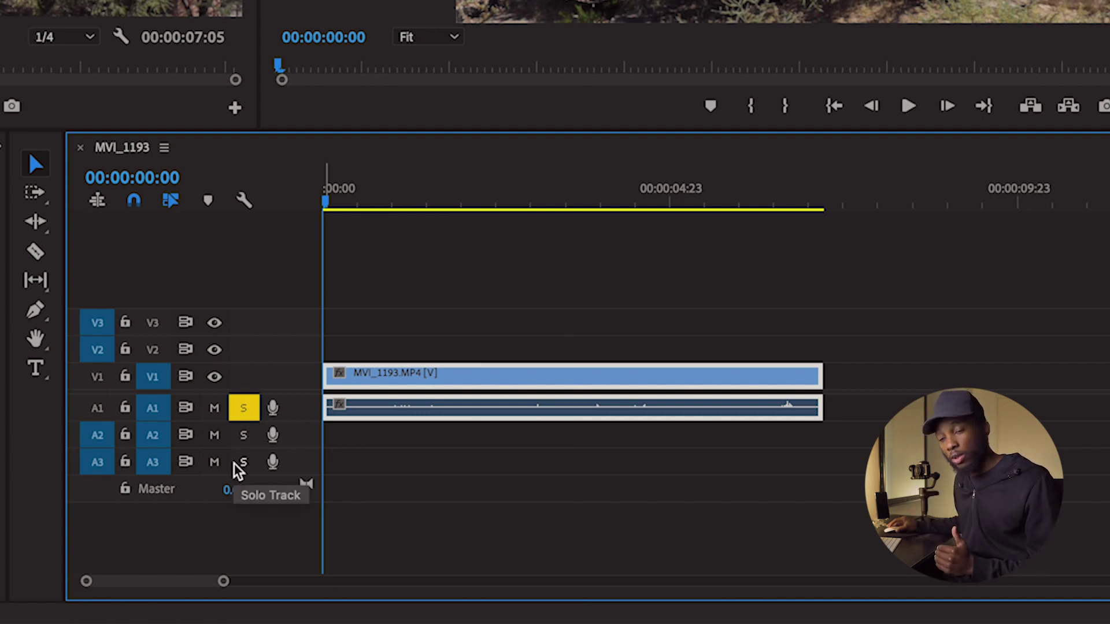
left_click(243, 410)
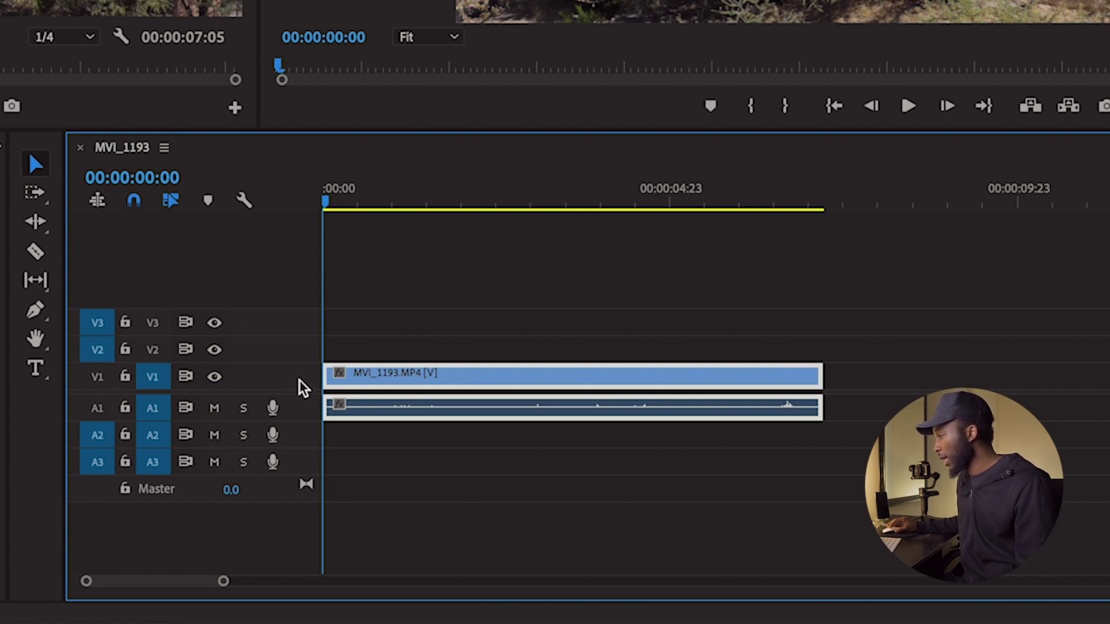
left_click(214, 377)
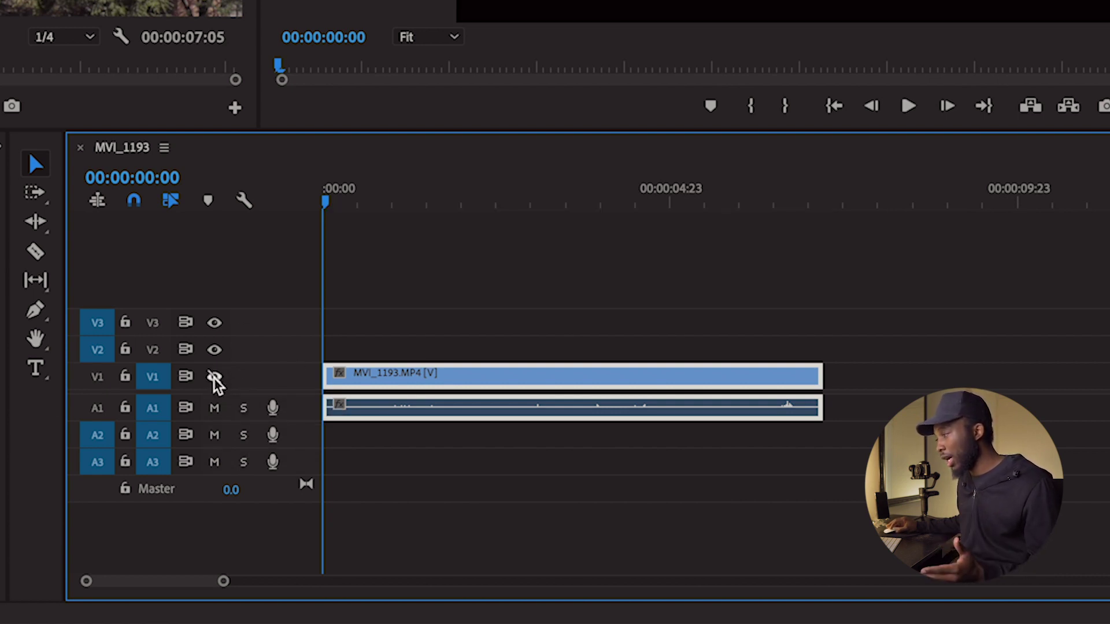
left_click(214, 377)
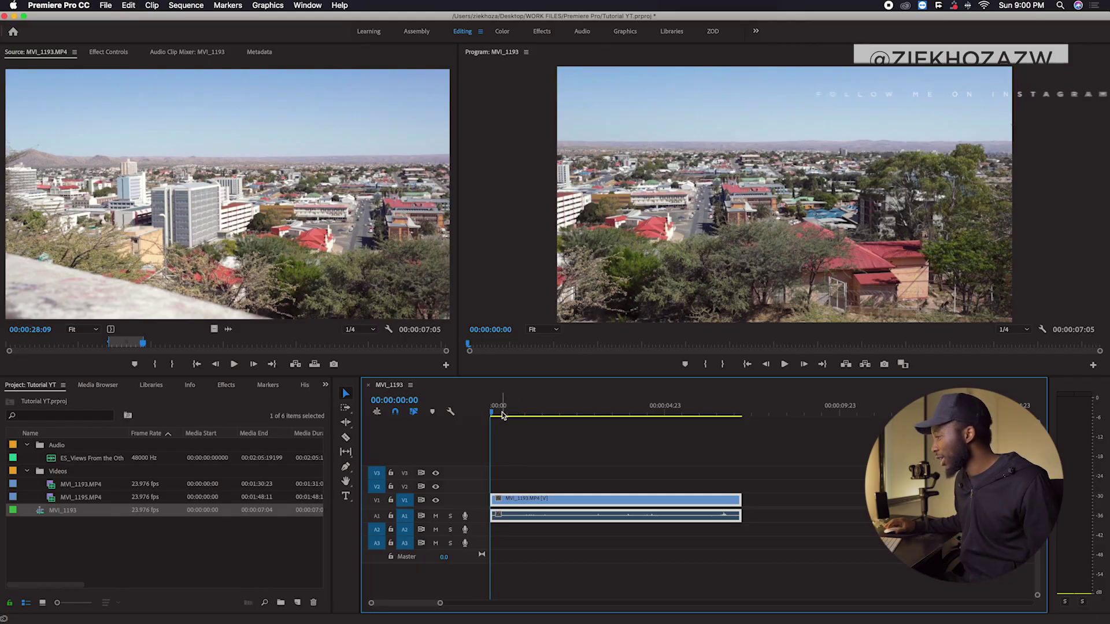
Step: Mark a 6-second In/Out range of usable footage in MVI_1195.MP4
mouse_move(498, 416)
left_mouse_down()
mouse_move(649, 426)
mouse_move(513, 427)
left_mouse_up()
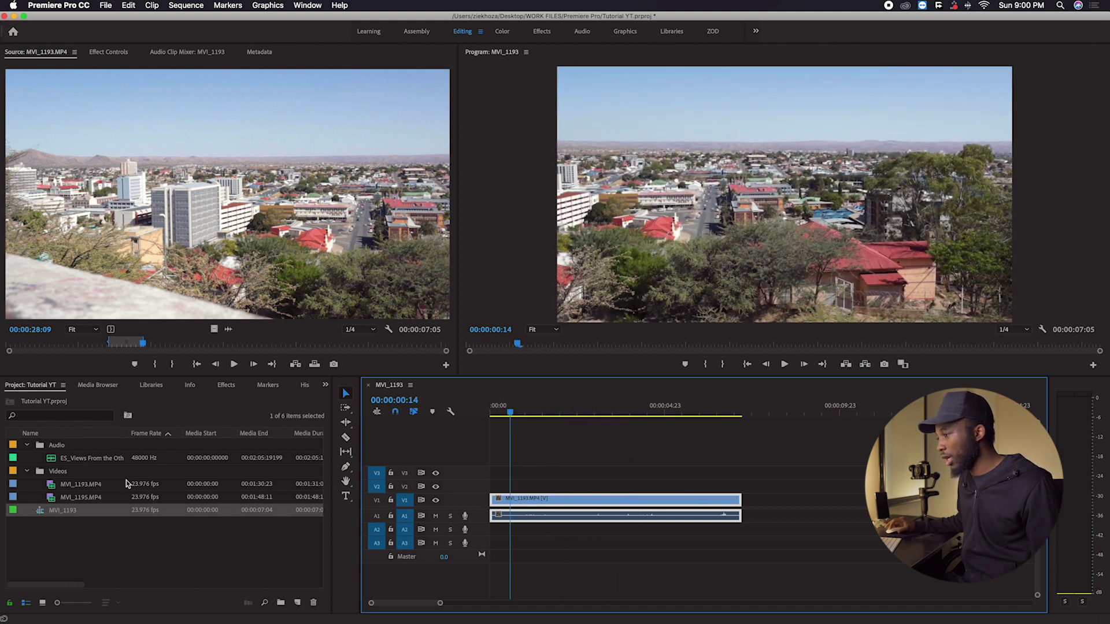
double_click(51, 498)
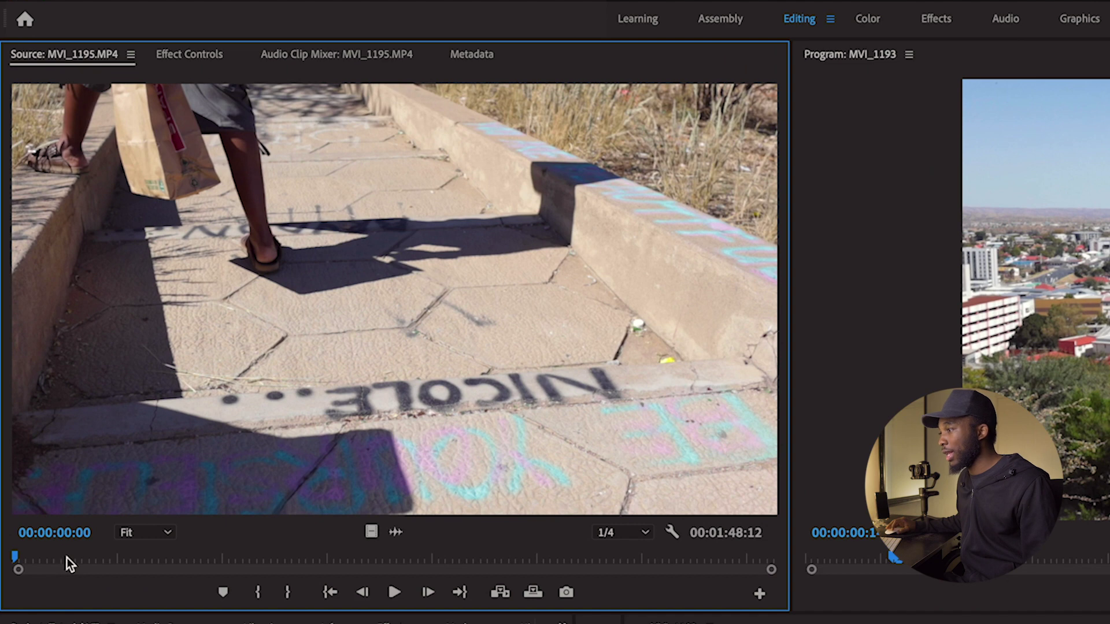
left_click_drag(67, 558, 208, 561)
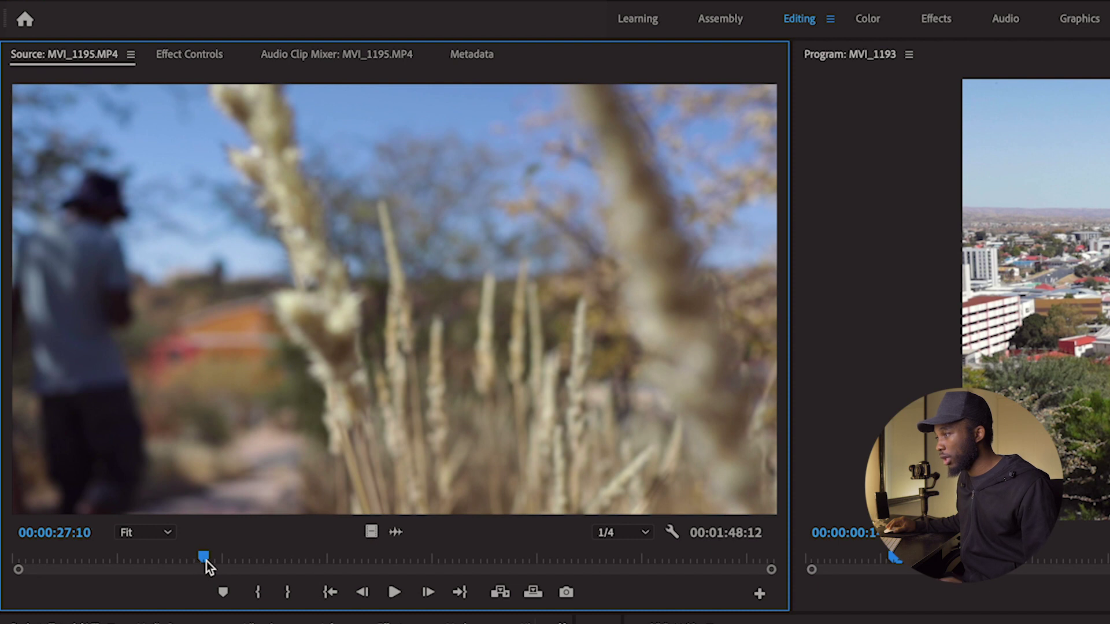
left_click(260, 593)
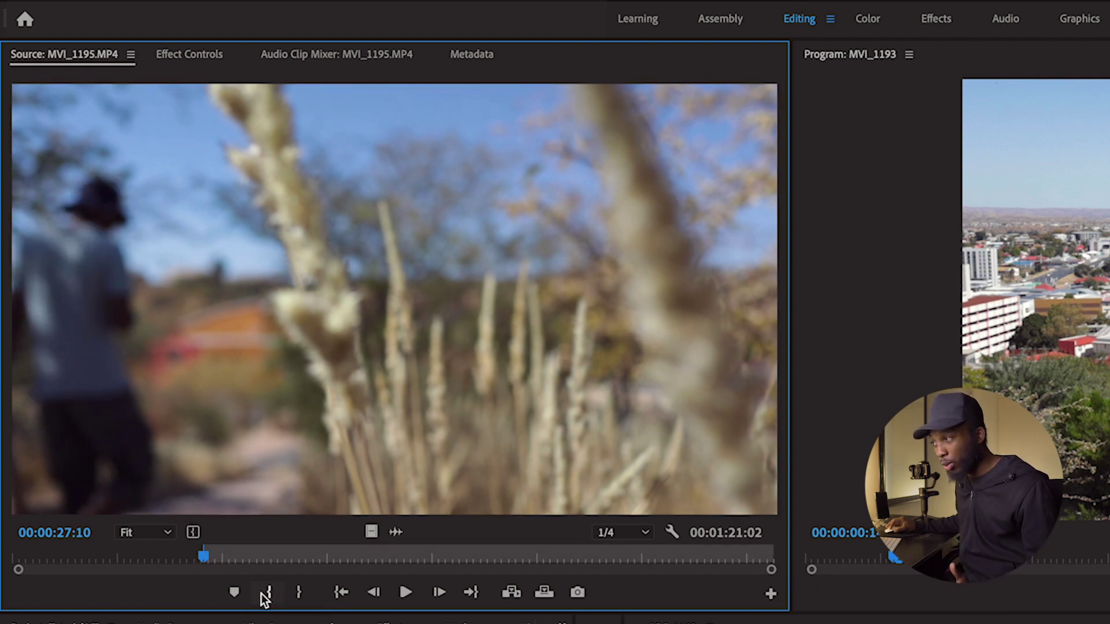
left_click_drag(235, 557, 243, 557)
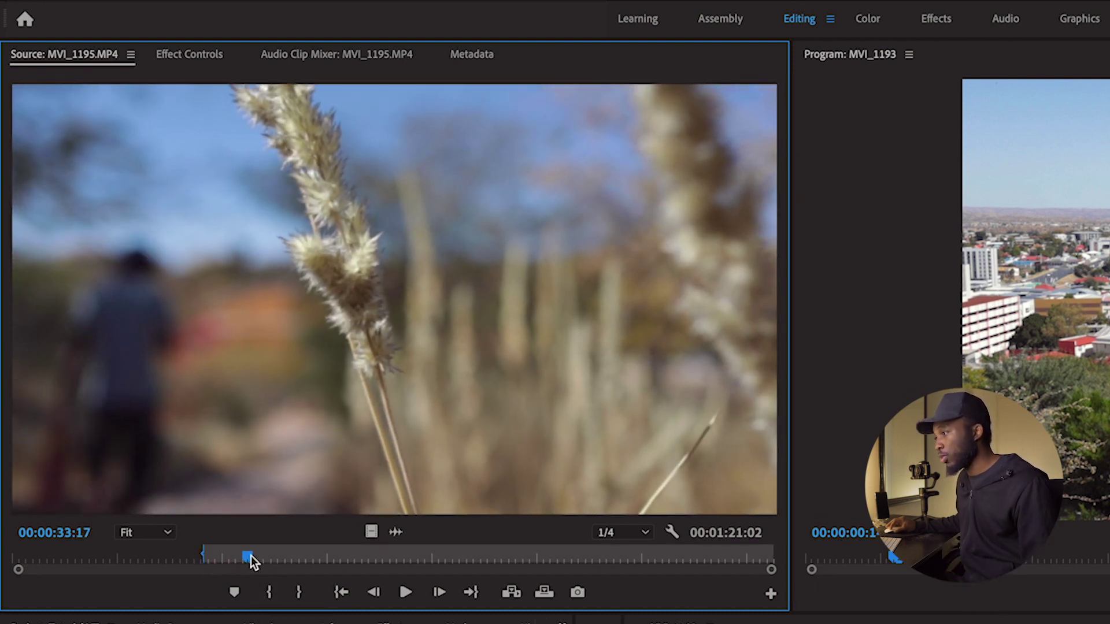
left_click_drag(251, 557, 254, 555)
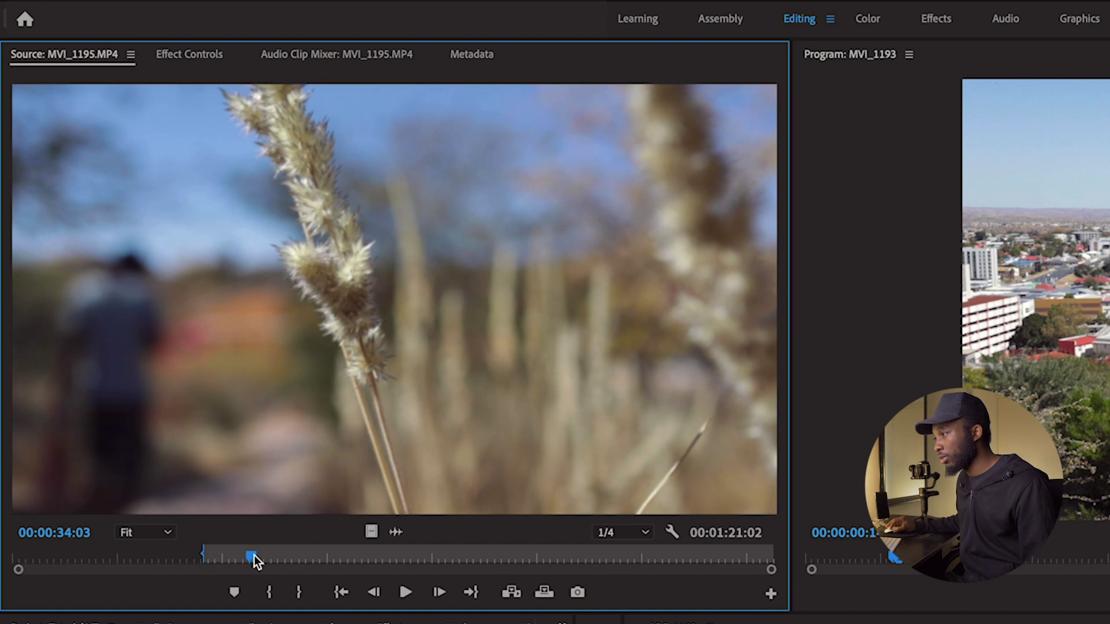
left_click(300, 596)
Step: Place the marked MVI_1195 range right after MVI_1193 on V1, then preview the ES_Views music
left_click_drag(255, 269, 1109, 623)
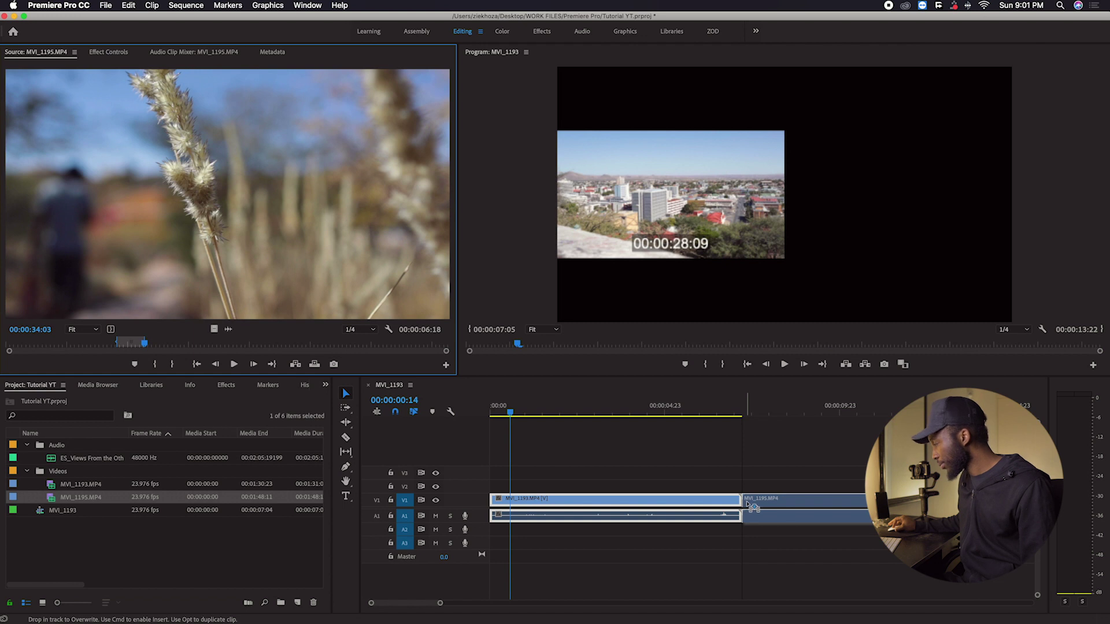
left_click_drag(750, 506, 772, 509)
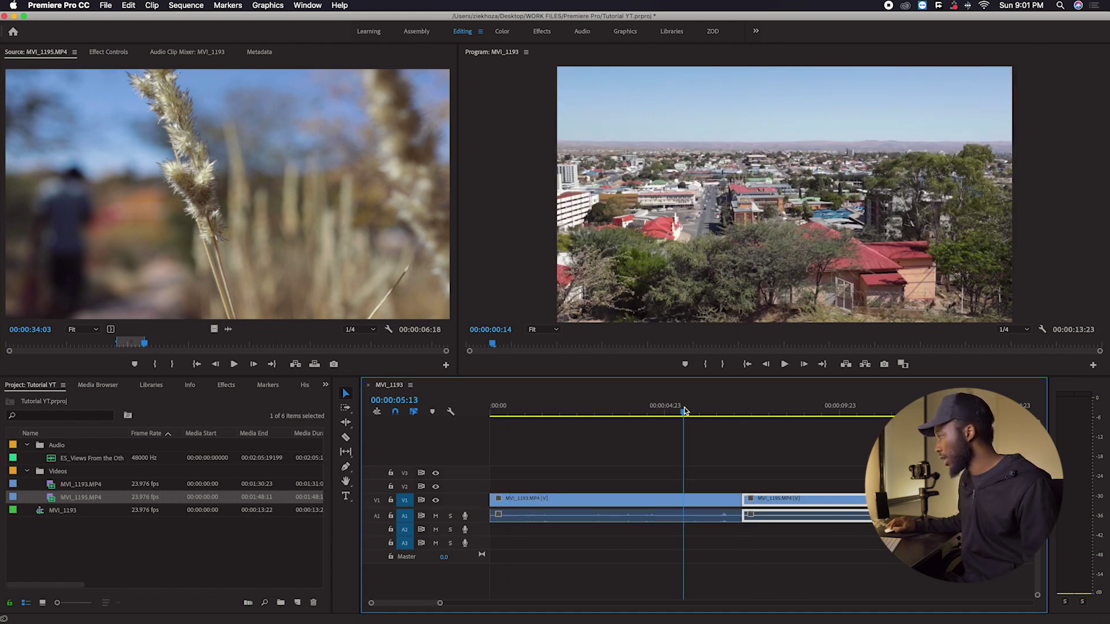
left_click_drag(684, 410, 688, 411)
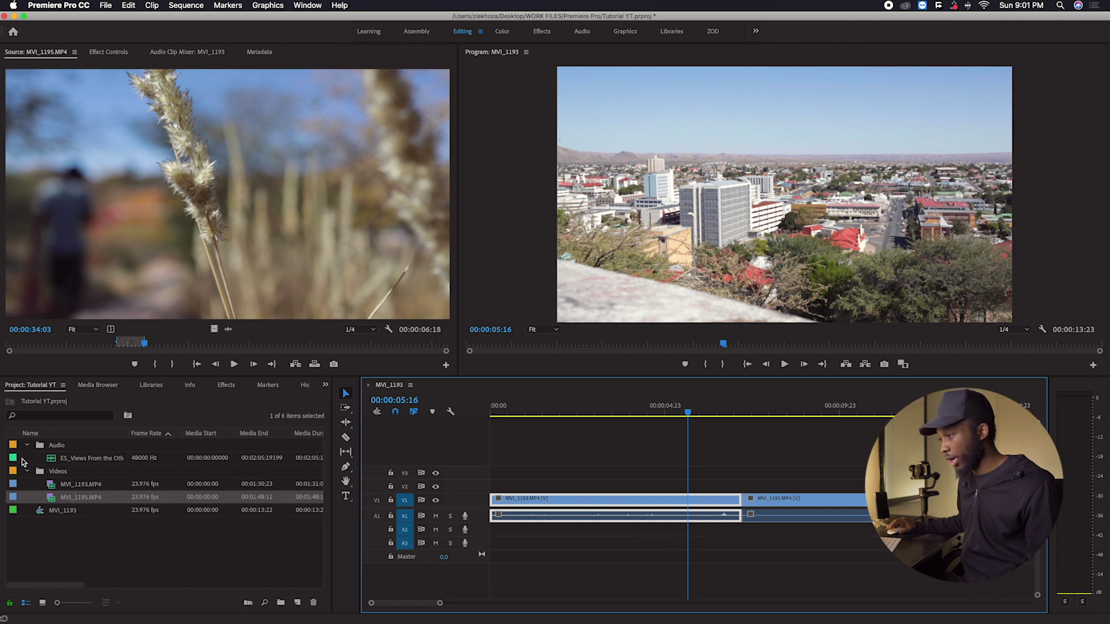
double_click(58, 460)
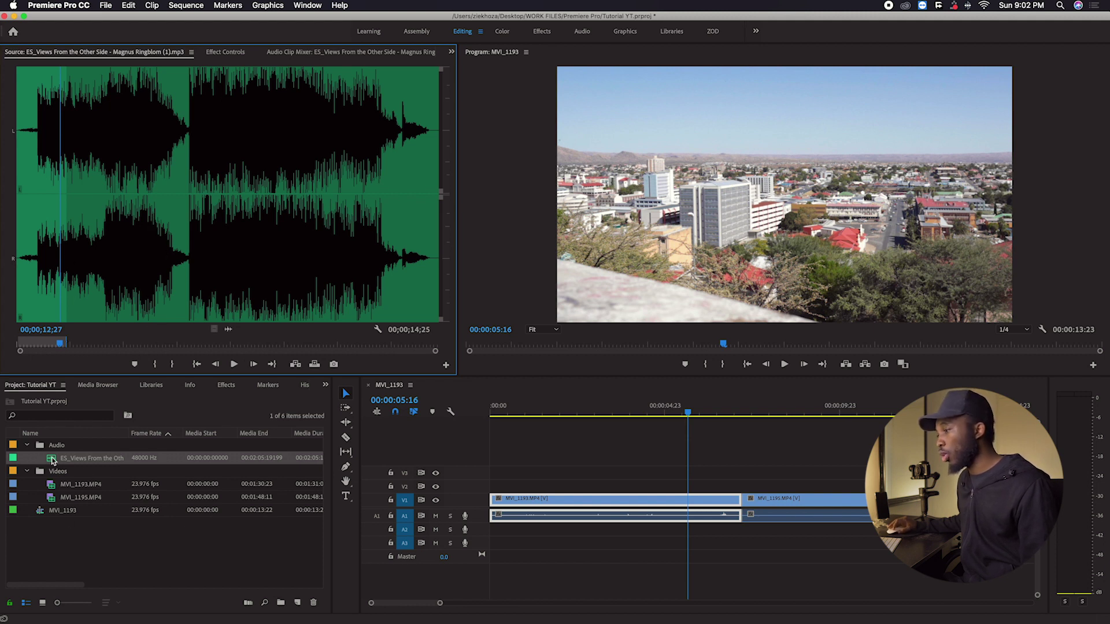
Step: Lay the ES_Views music onto audio track A2 beneath the two clips
left_click_drag(51, 461, 476, 525)
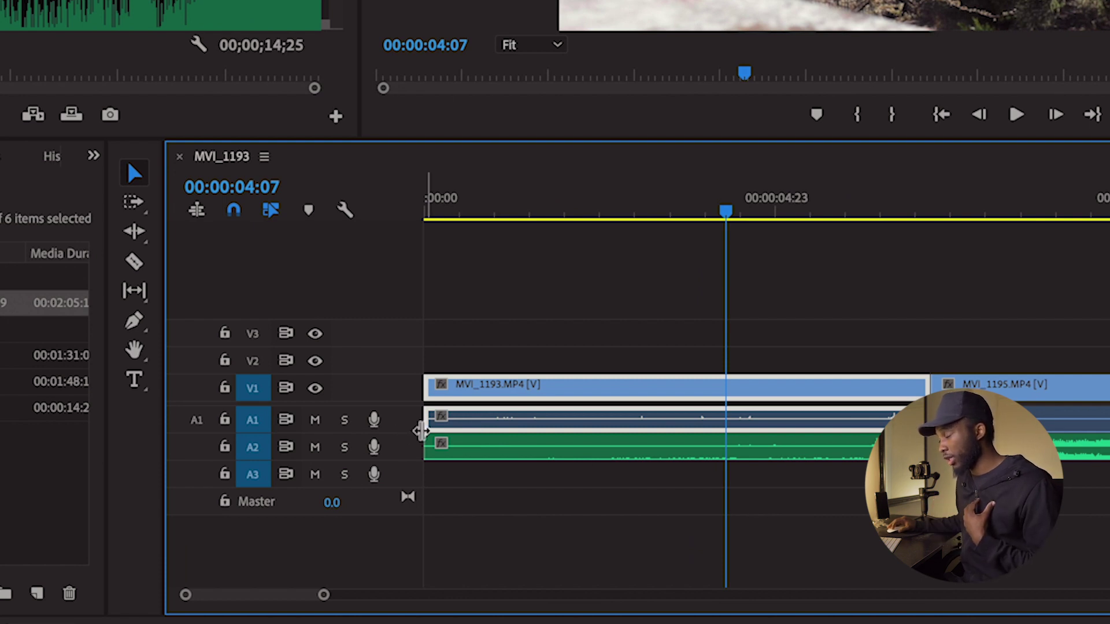
Step: Mute the camera audio on track A1 and play the sequence from the start
left_click(315, 422)
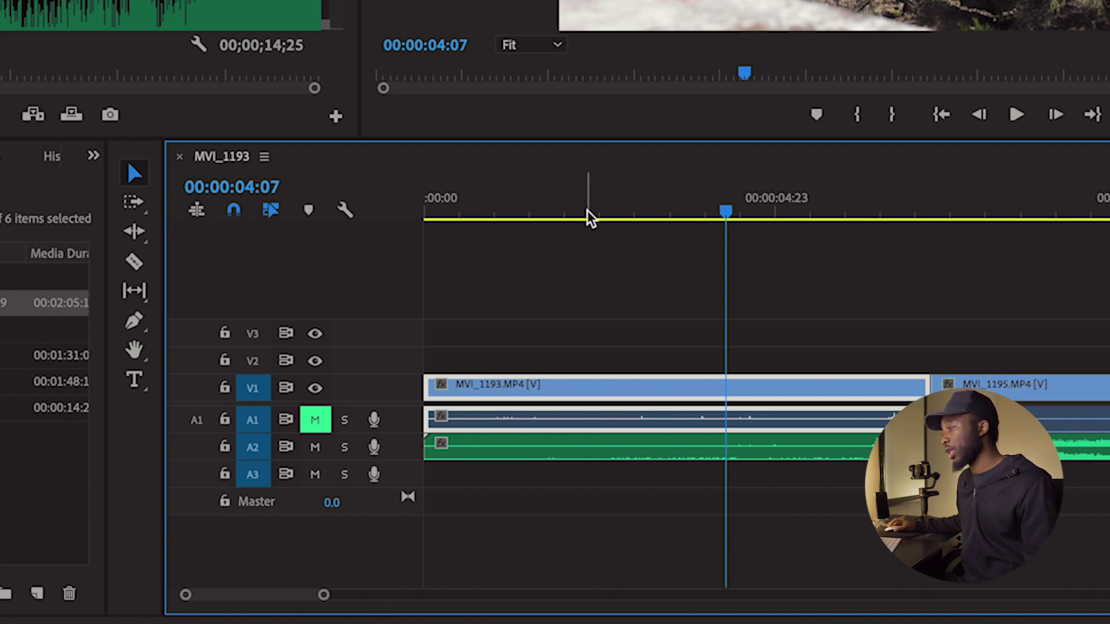
key("Home")
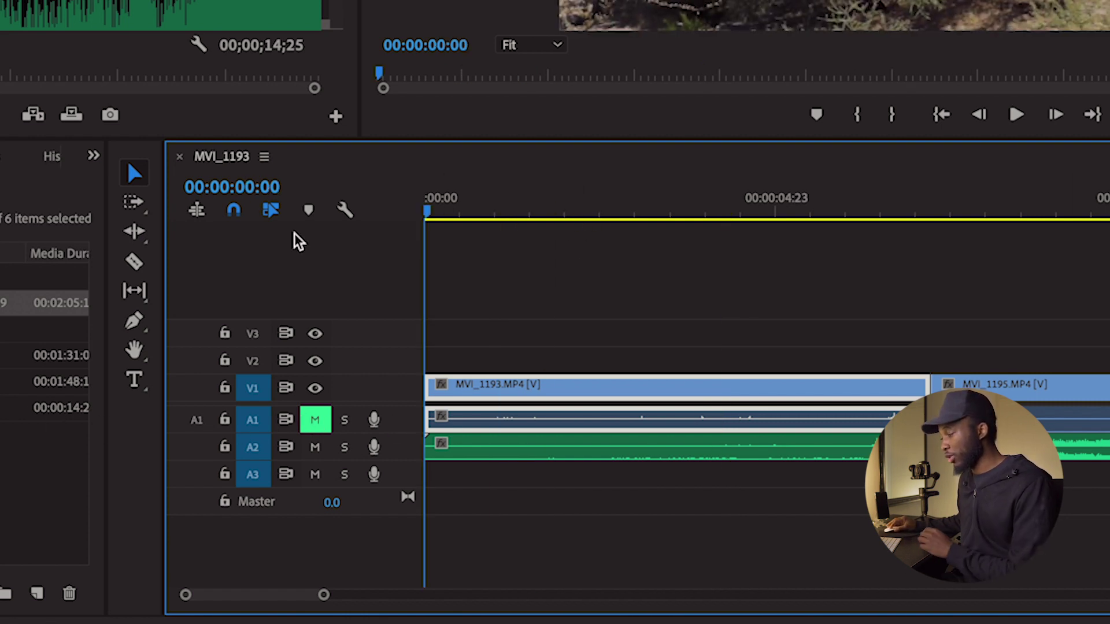
key("space")
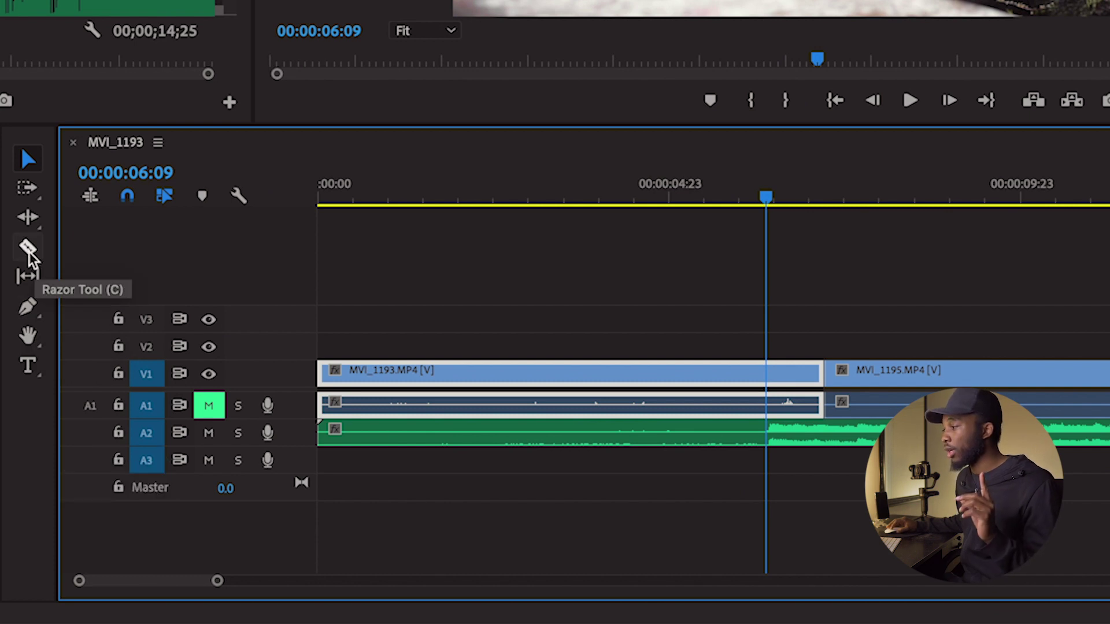
Step: Split MVI_1193 at 00:00:06:09 with the Razor tool and delete the leftover tail
left_click(28, 250)
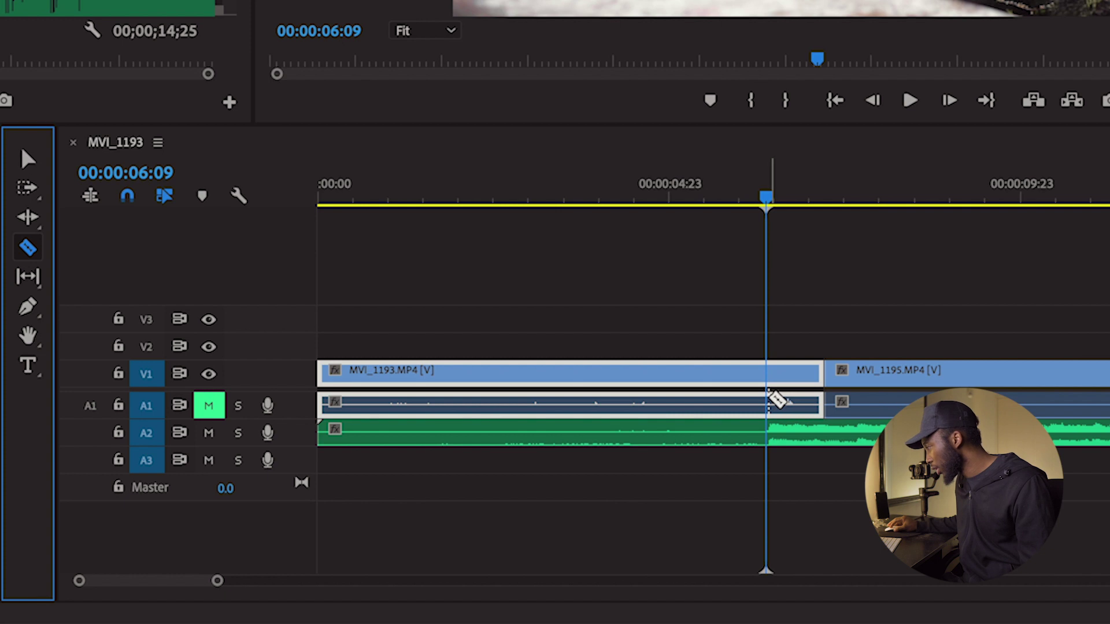
left_click(770, 400)
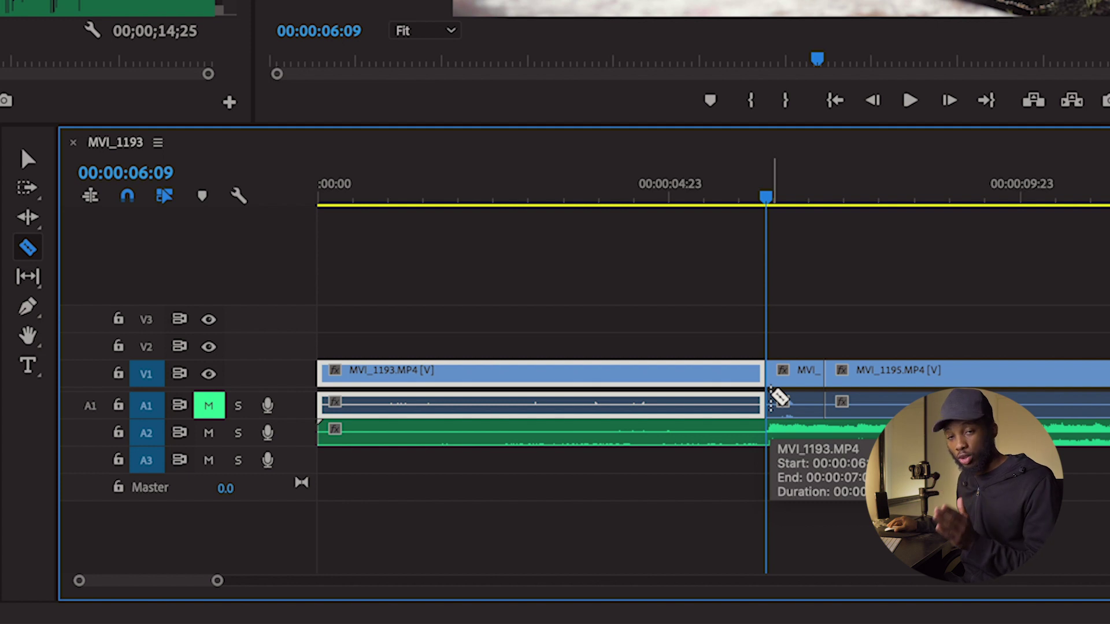
left_click(28, 159)
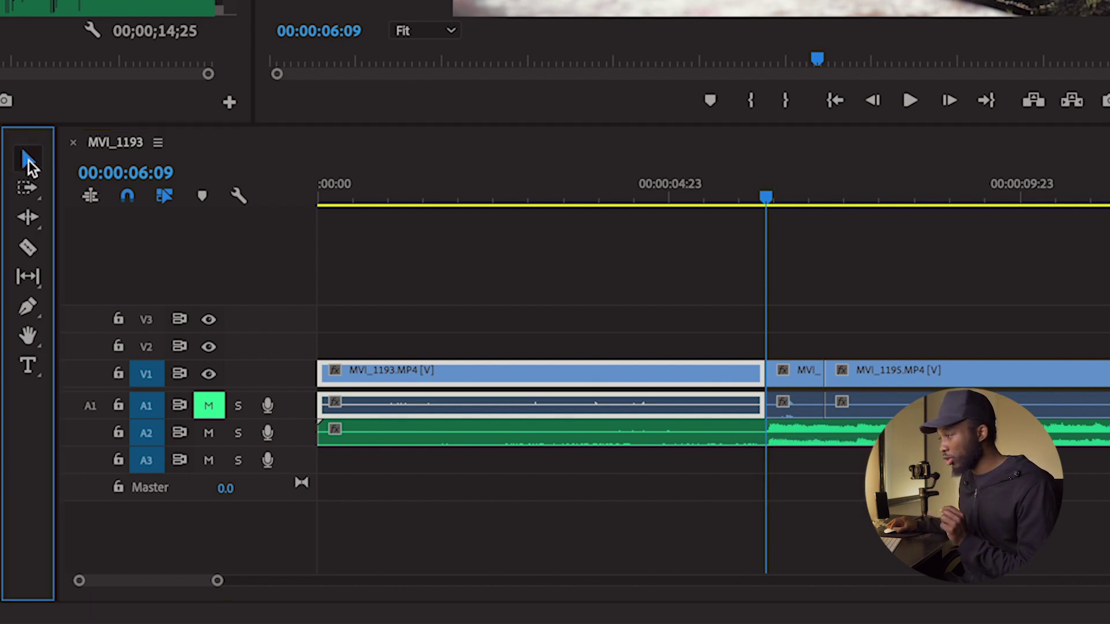
left_click(791, 382)
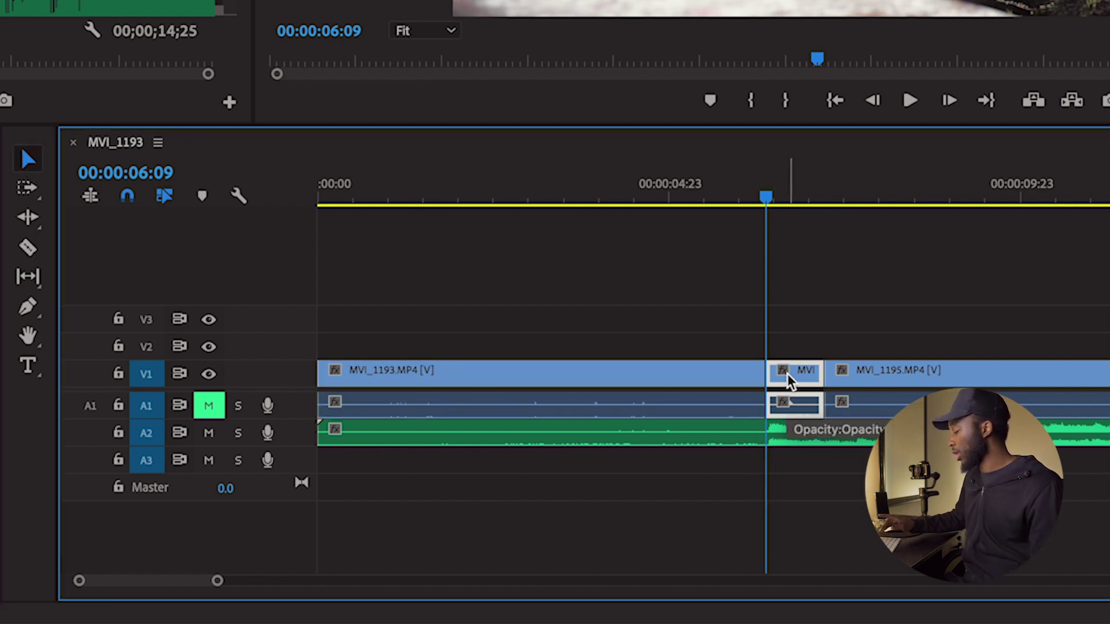
key("Delete")
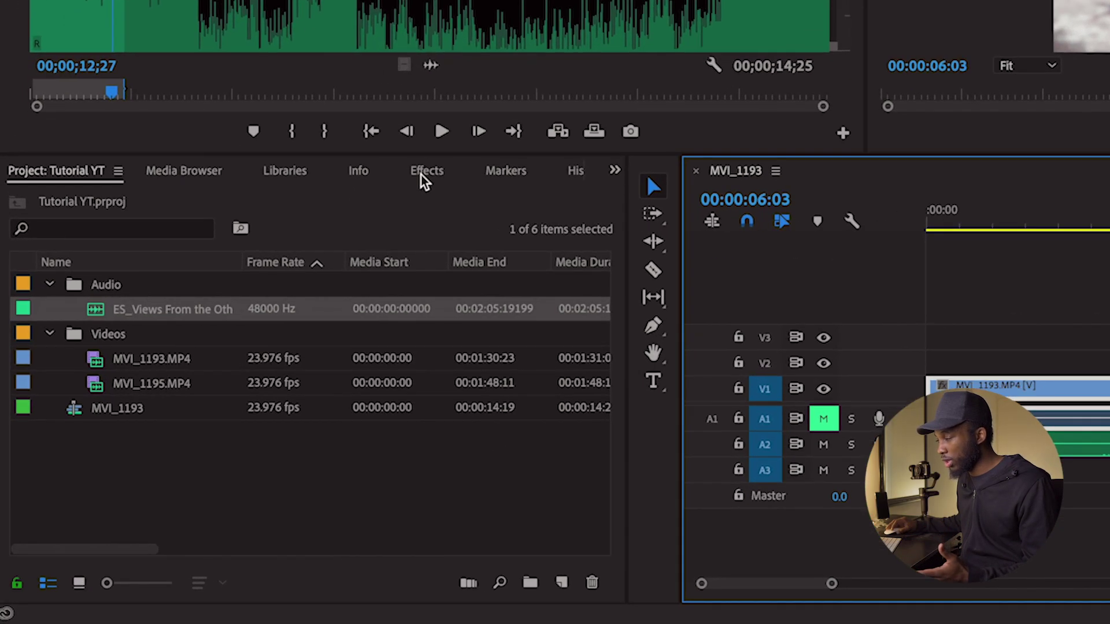
Step: In Effects, expand Video Transitions > Dissolve and drag Cross Dissolve toward the clips' cut
left_click(225, 387)
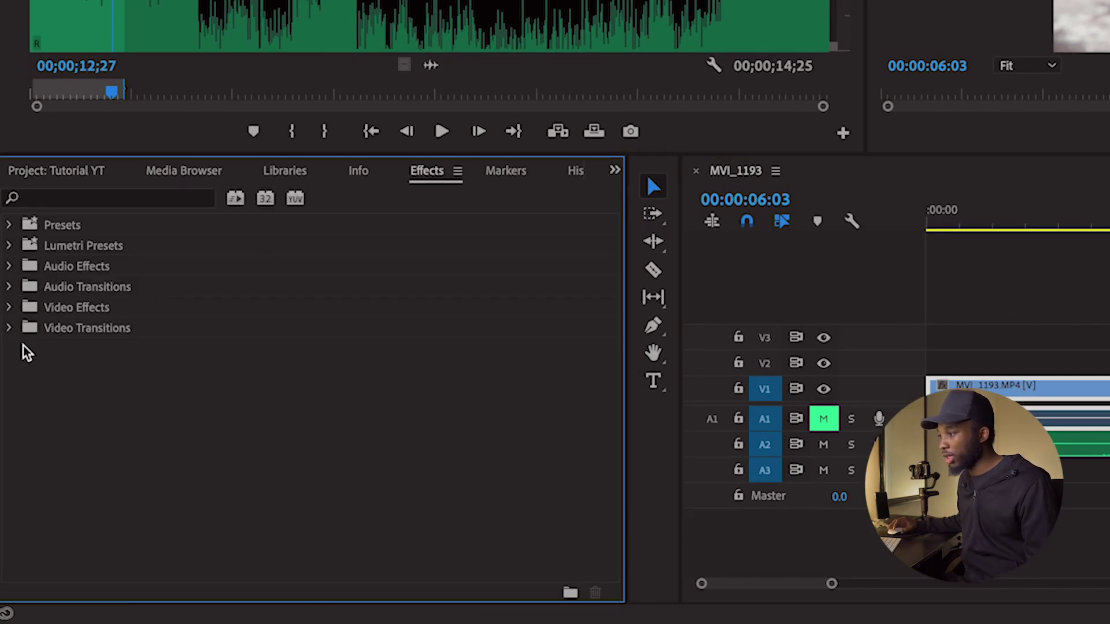
left_click(9, 328)
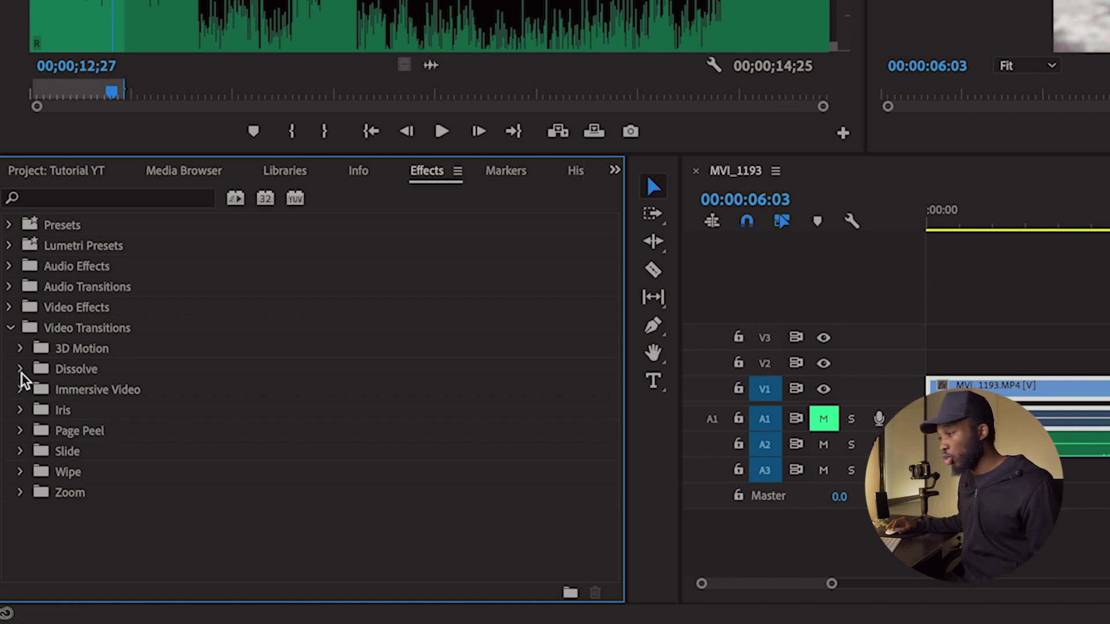
left_click(20, 370)
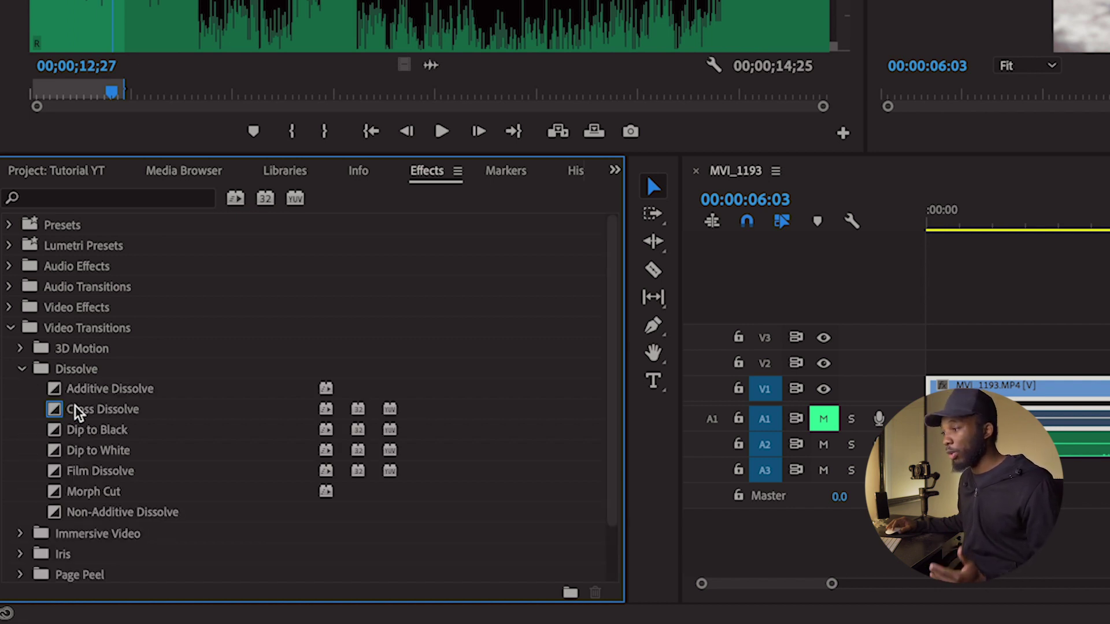
left_click_drag(78, 411, 1109, 412)
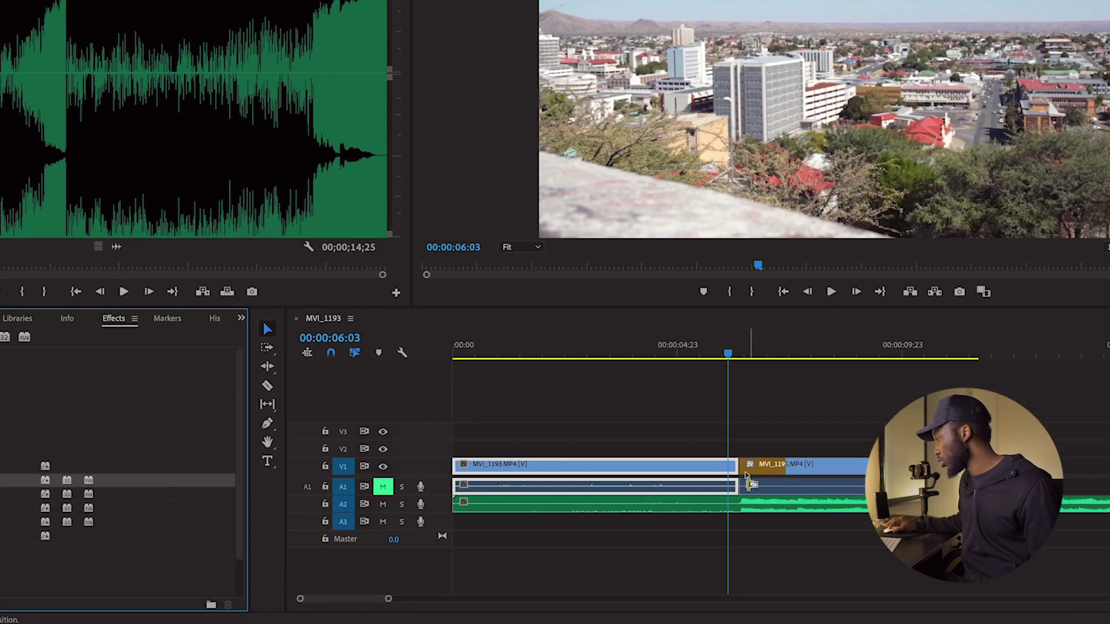
Step: Apply Cross Dissolve across the MVI_1193–MVI_1195 cut and play it back
left_click_drag(750, 482, 746, 469)
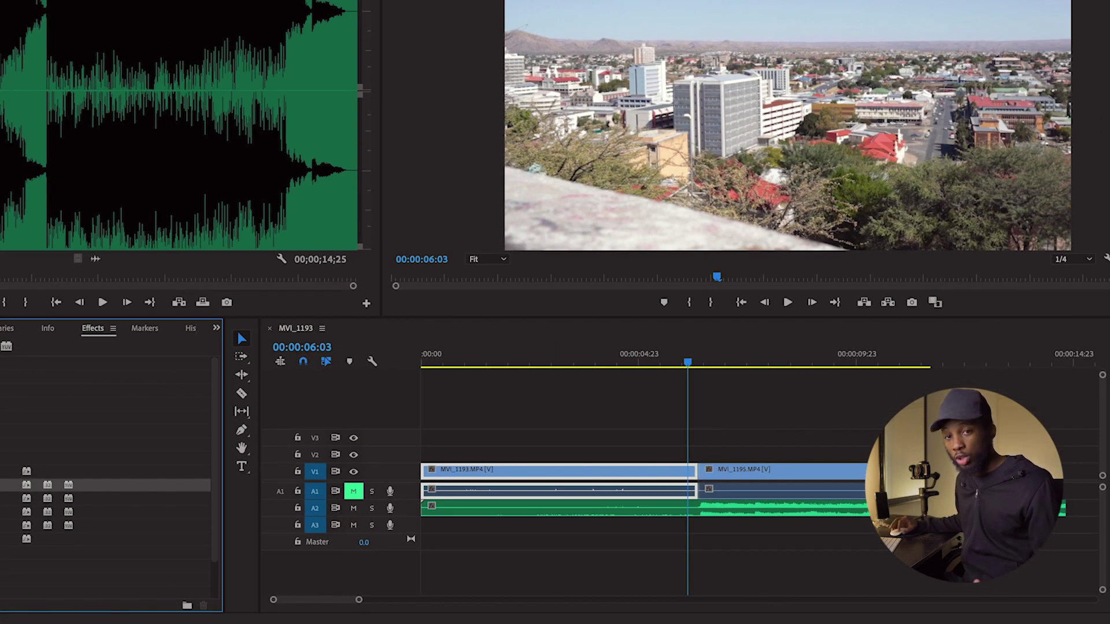
left_click_drag(514, 498, 701, 474)
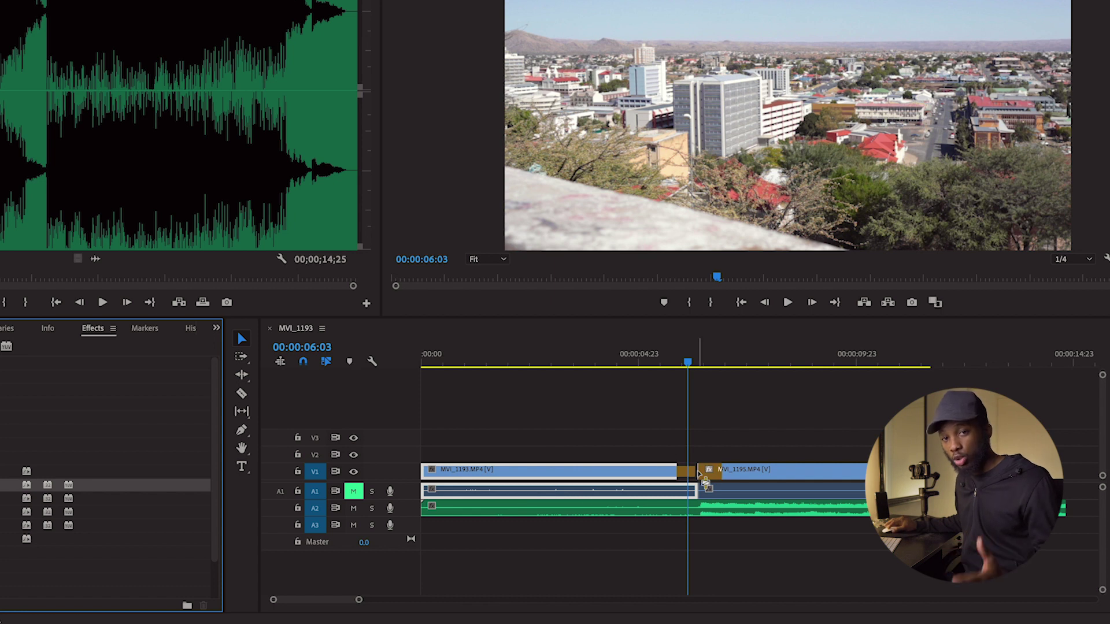
left_click_drag(699, 474, 700, 473)
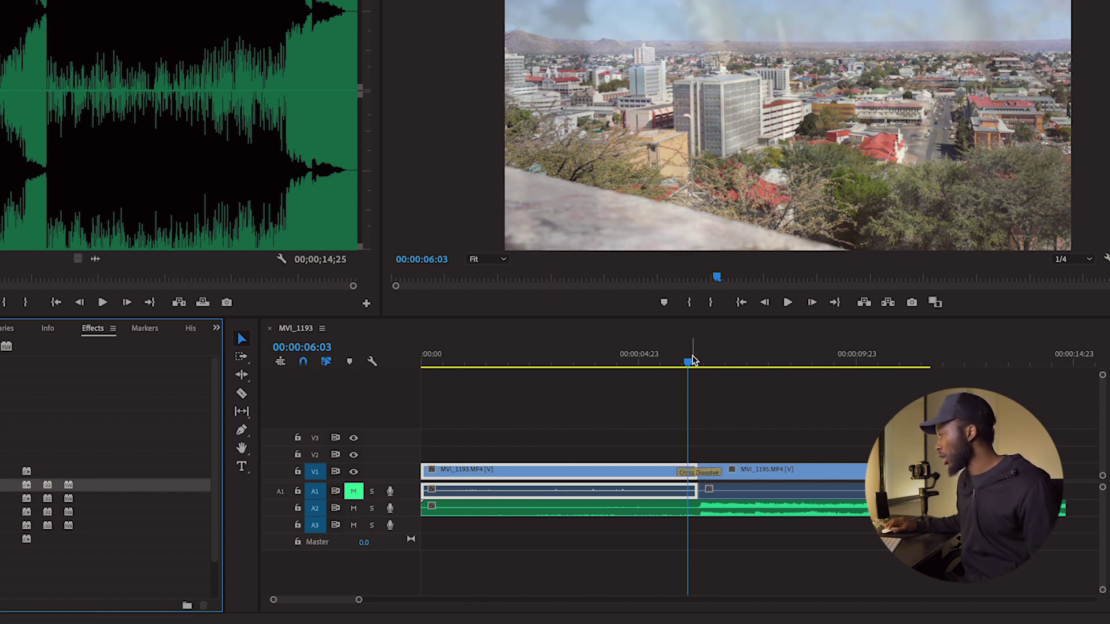
left_click_drag(693, 361, 664, 363)
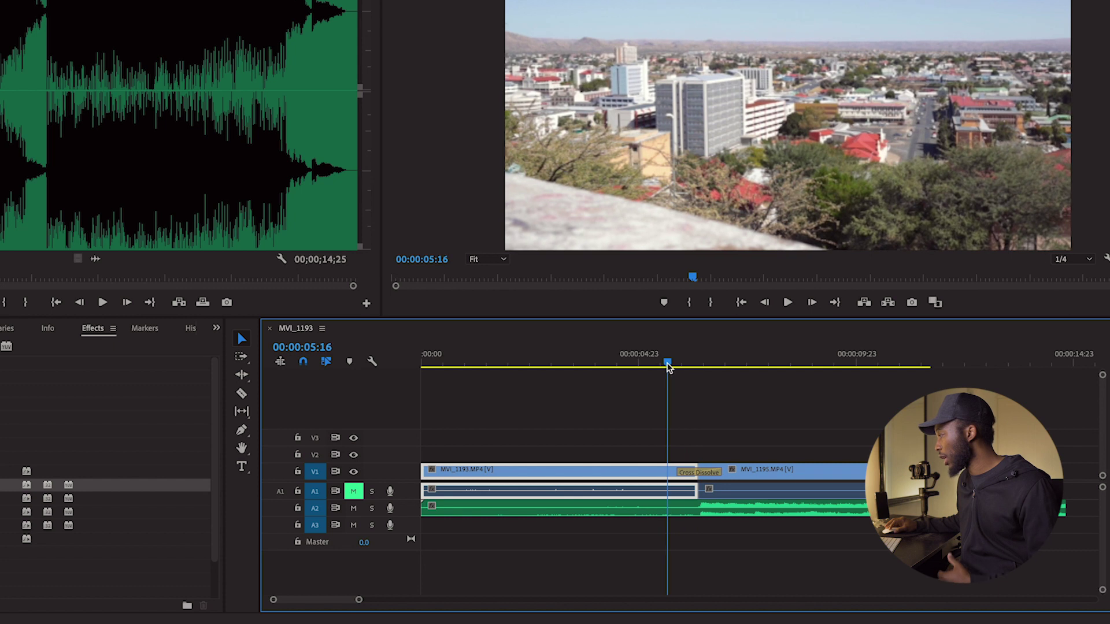
key("space")
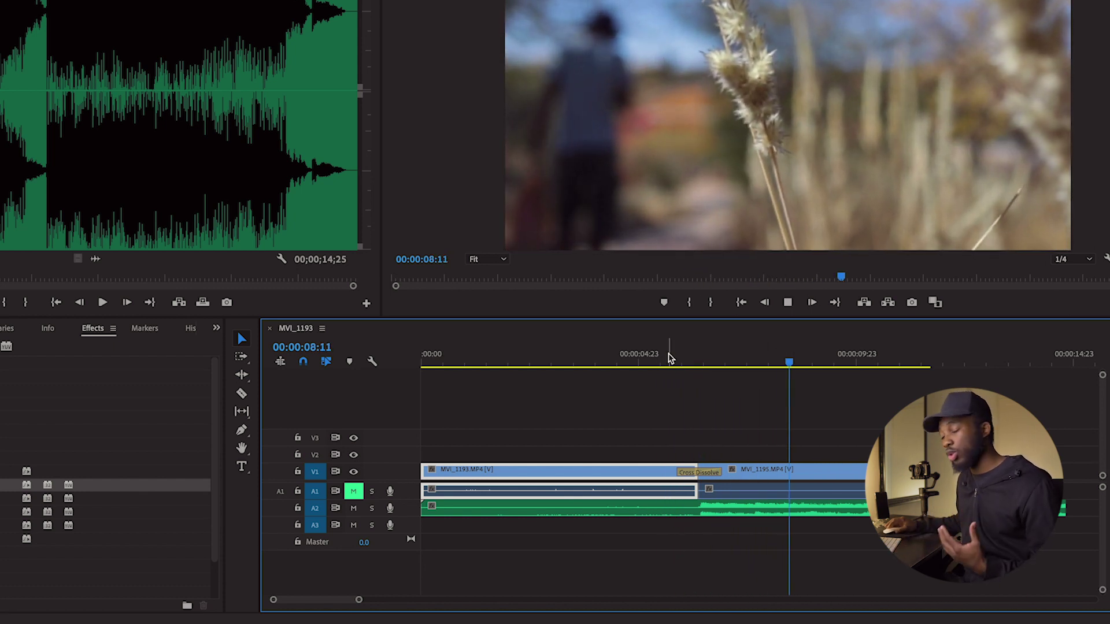
left_click(734, 360)
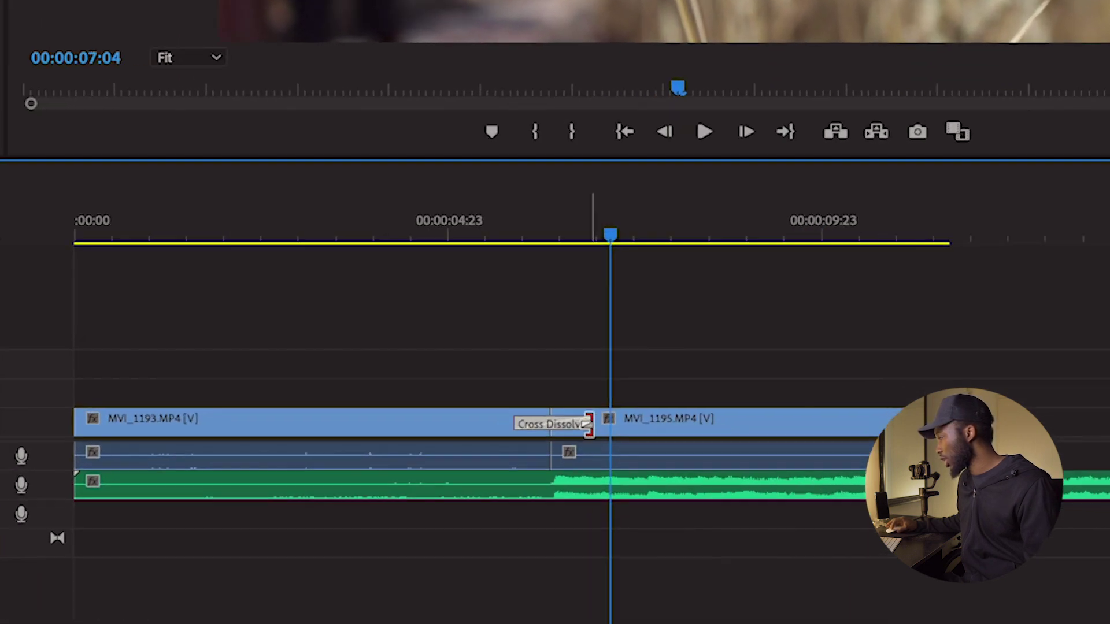
Step: Shorten the Cross Dissolve on the timeline and scrub through to preview it
left_click_drag(588, 424, 710, 432)
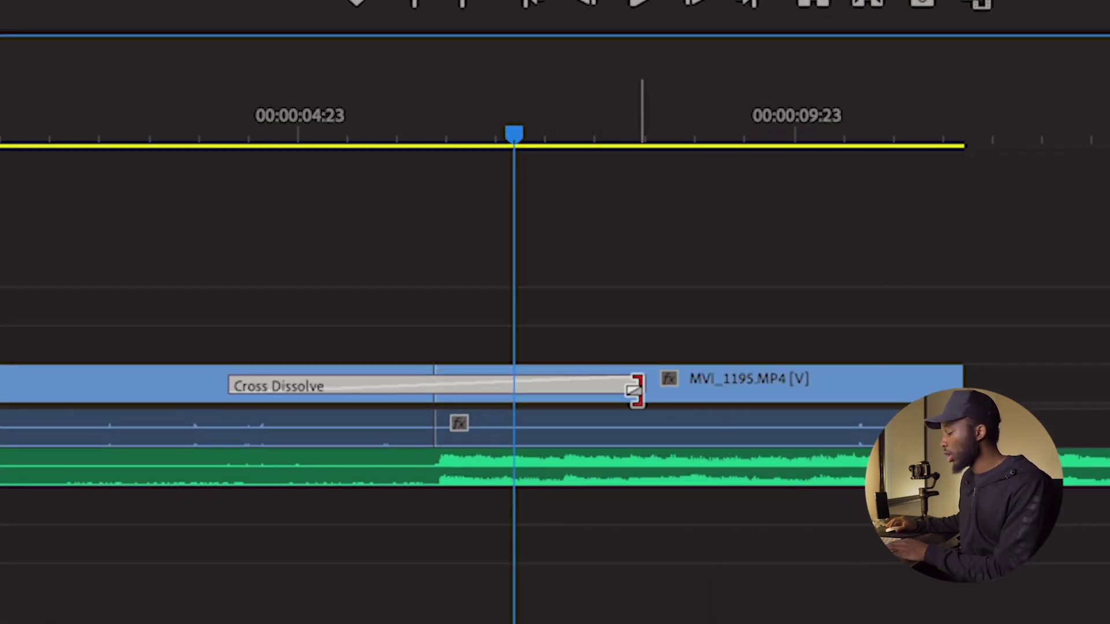
left_click_drag(639, 387, 451, 400)
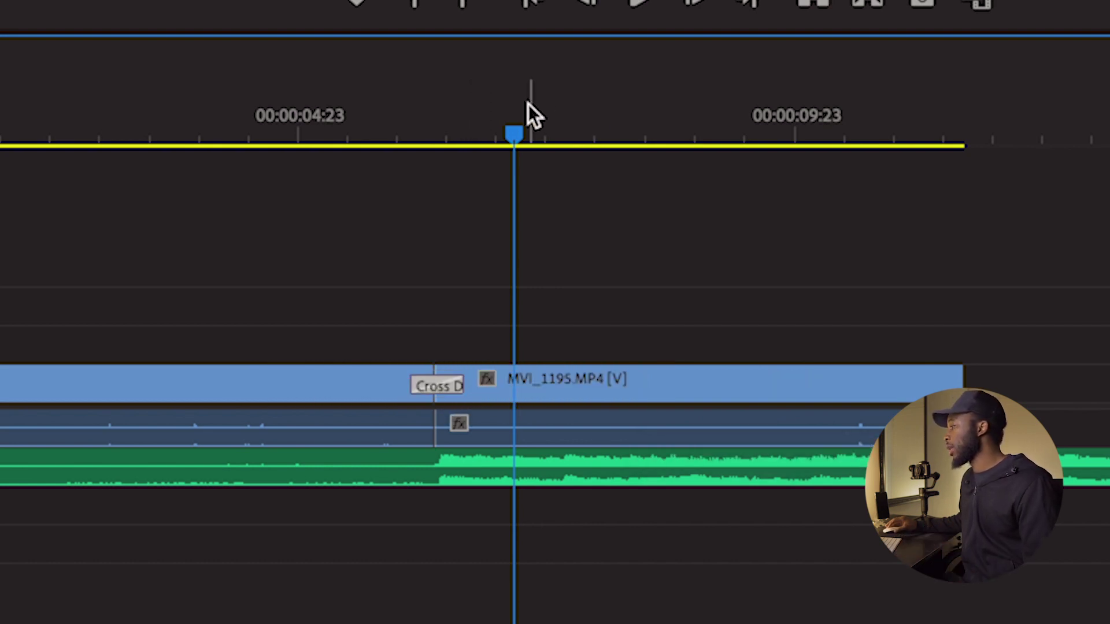
left_click_drag(528, 104, 955, 144)
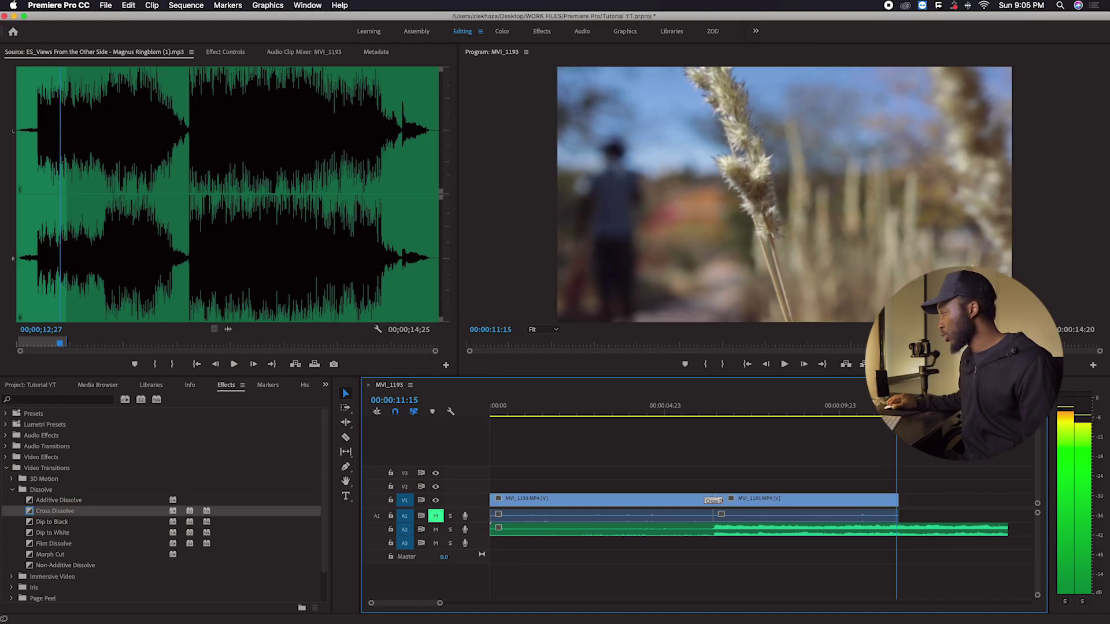
Step: Type the title 'NDOPAPERERA TUTORIAL' in the Program monitor at 00:00:11:17, past the clips
left_click_drag(896, 408, 899, 407)
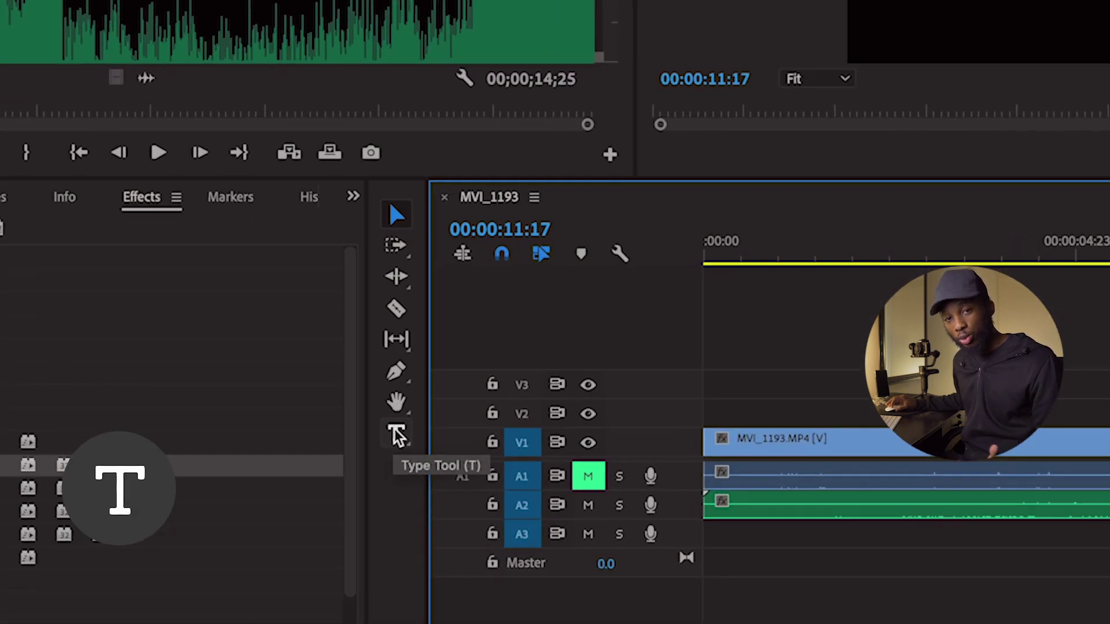
left_click(397, 435)
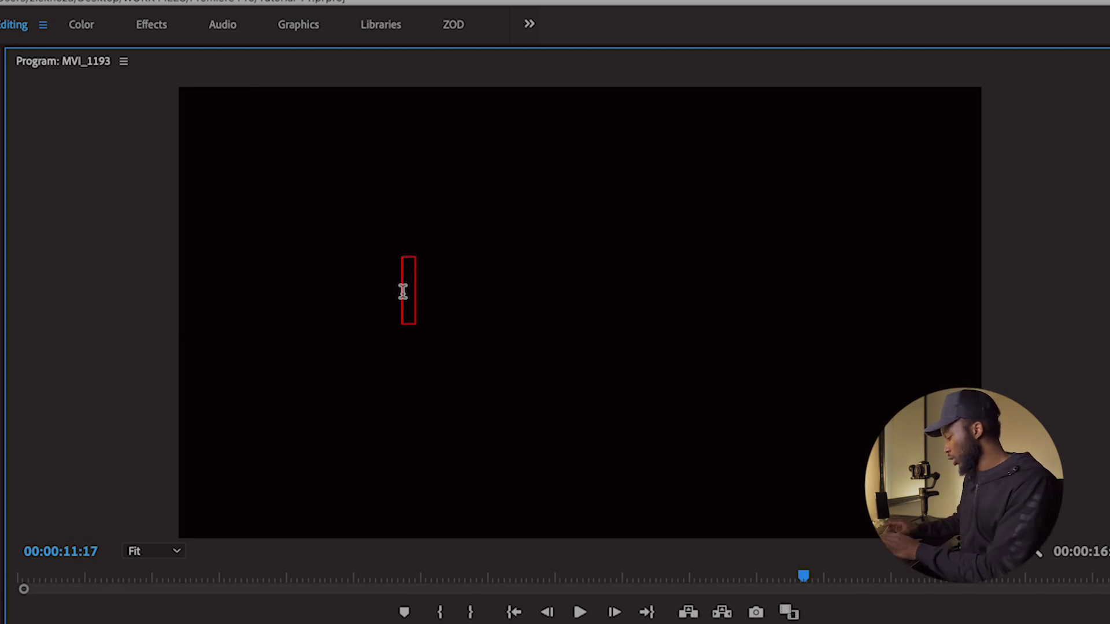
type("NDOPAPERERAT")
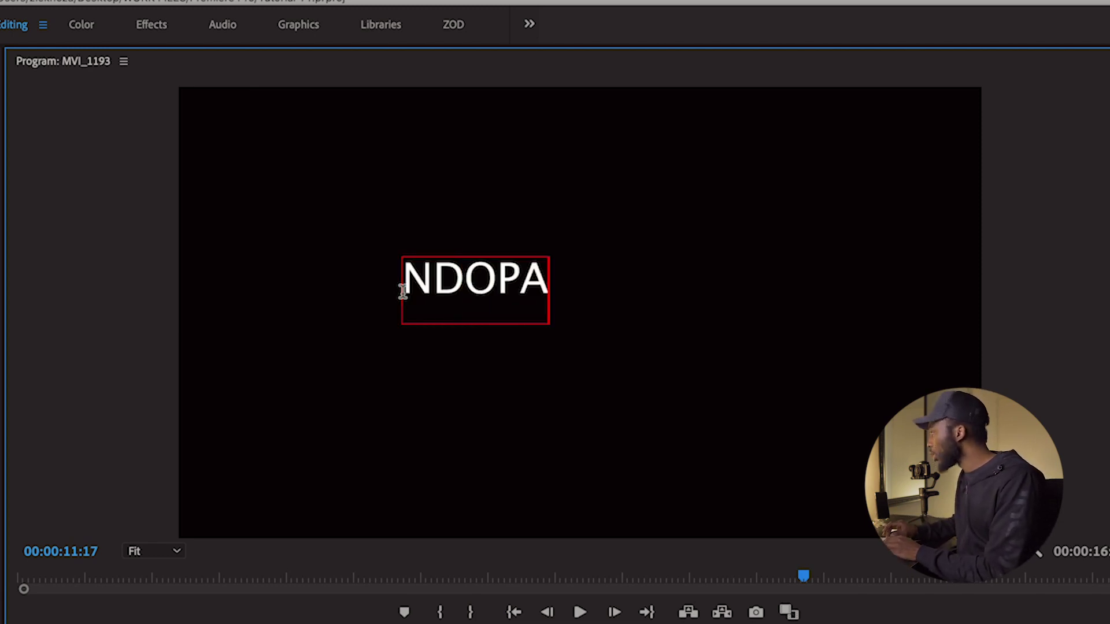
type("UTORIAL")
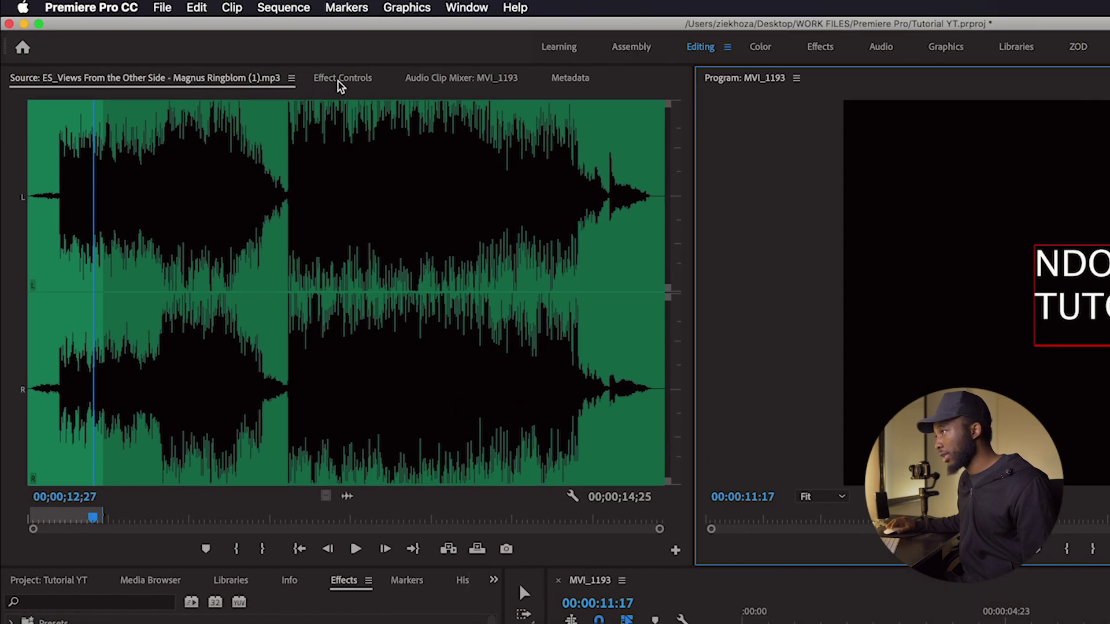
Step: Center-align the NDOPAPERERA TUTORIAL text lines, then drag the title toward the frame centre
left_click(225, 52)
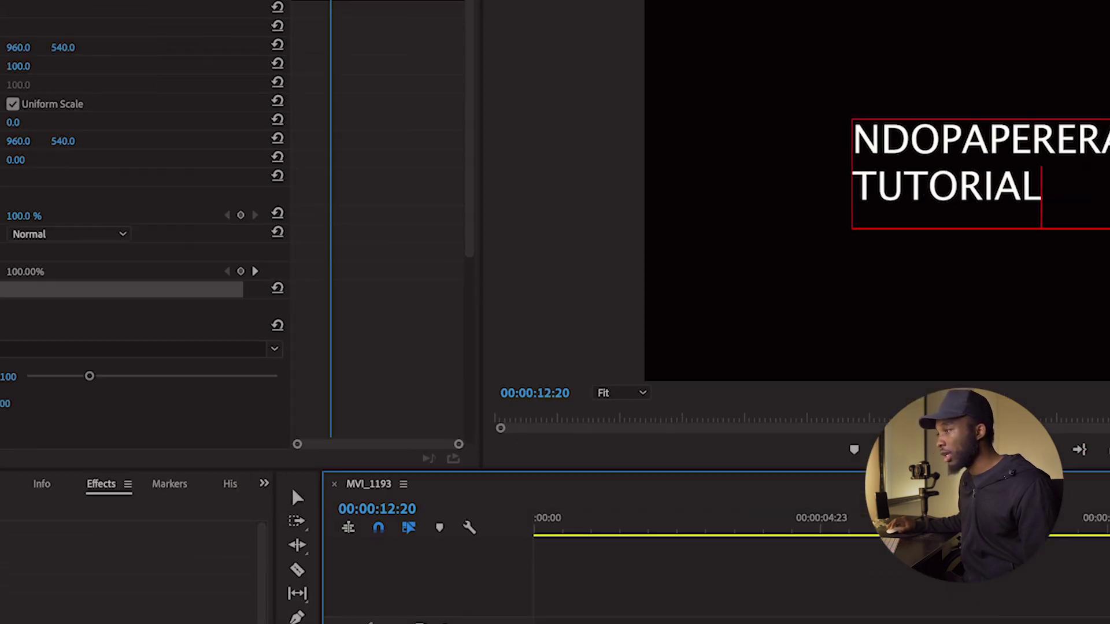
scroll(133, 451, "down", 3)
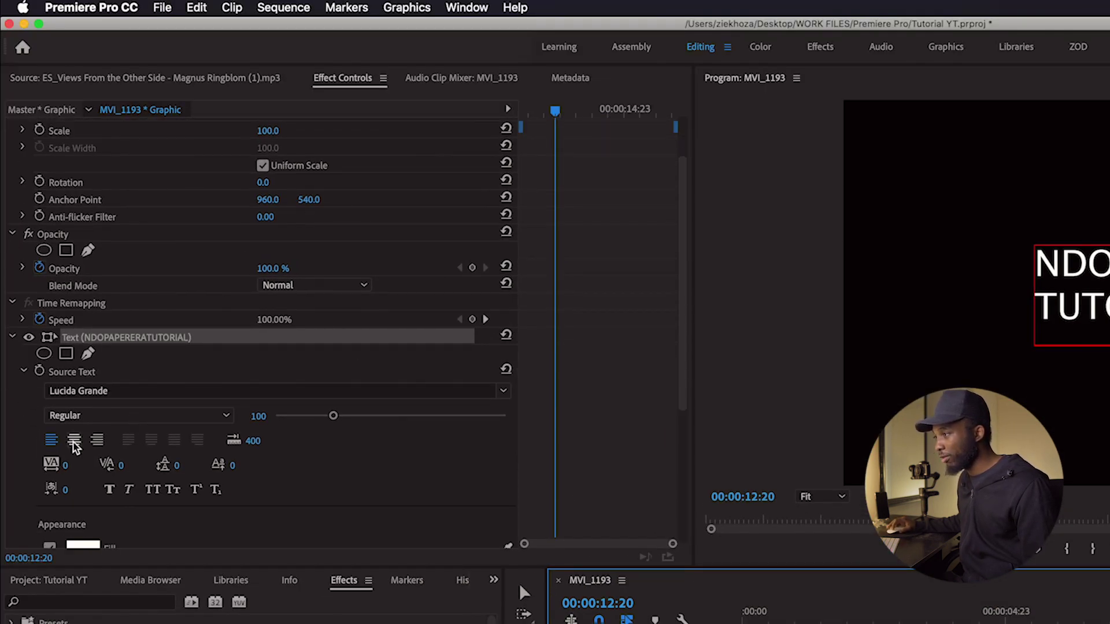
left_click(73, 442)
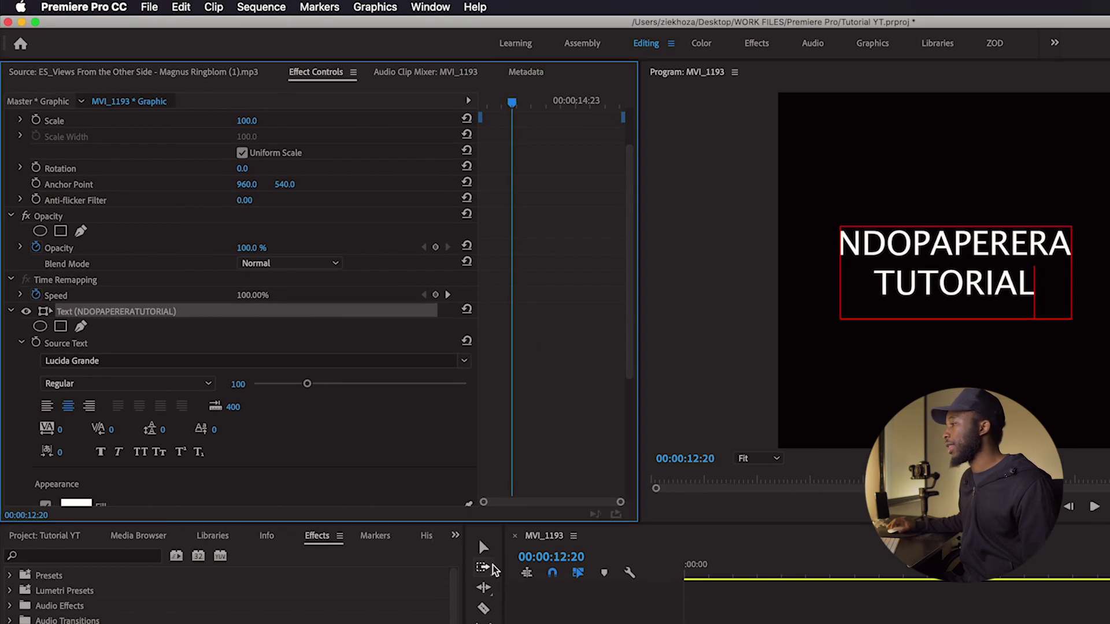
left_click(483, 547)
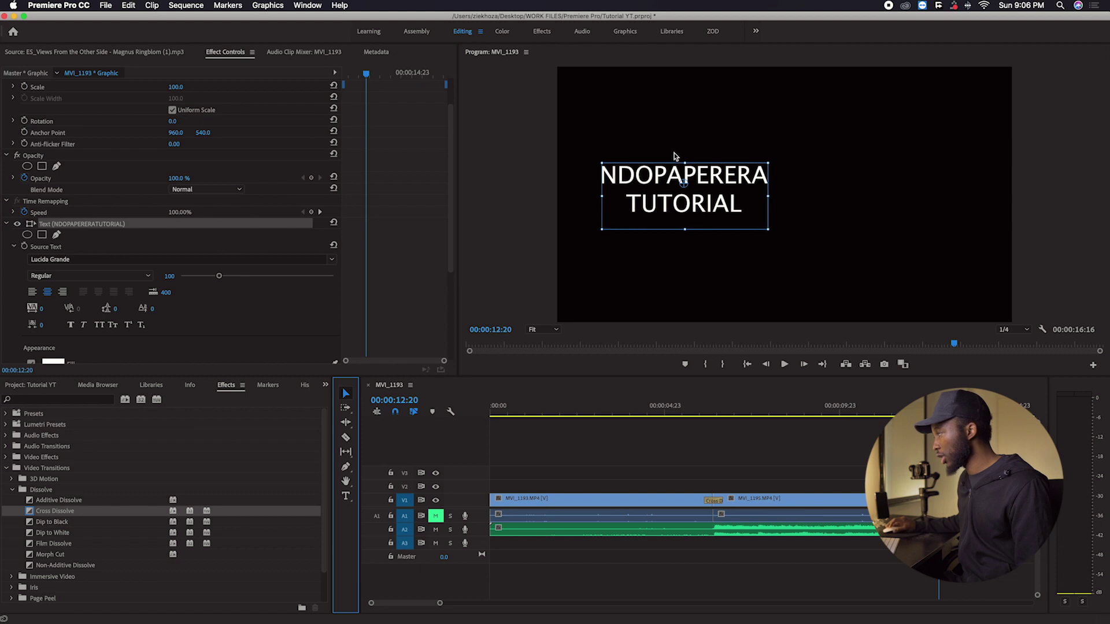
left_click_drag(678, 215, 784, 217)
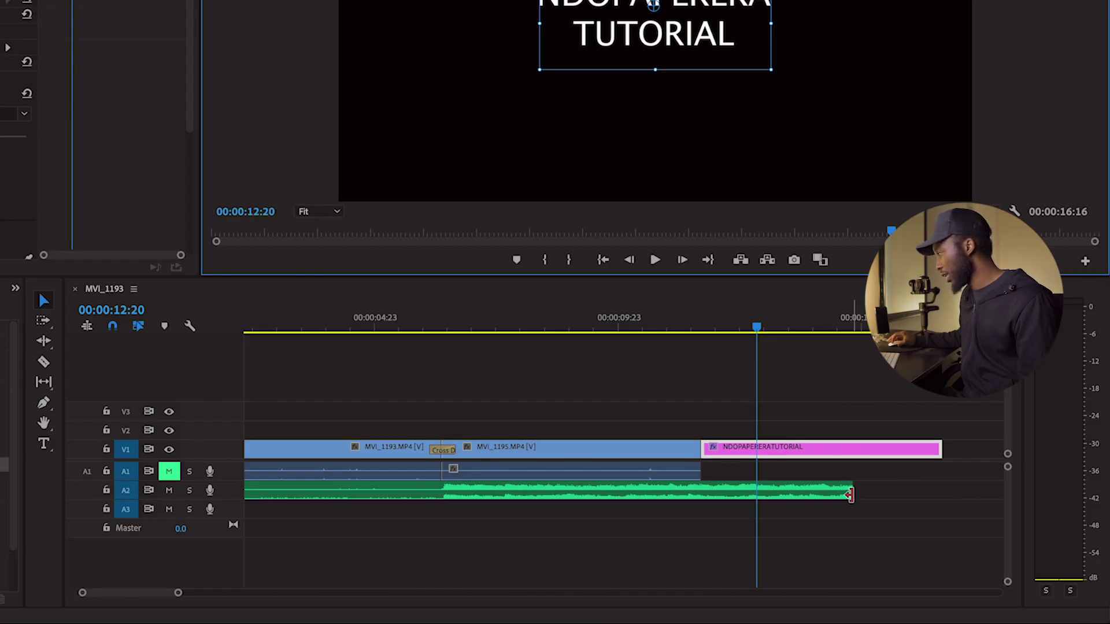
Step: Trim the title clip to end with the music, making the sequence 00:00:14:20 long
left_click_drag(940, 448, 852, 457)
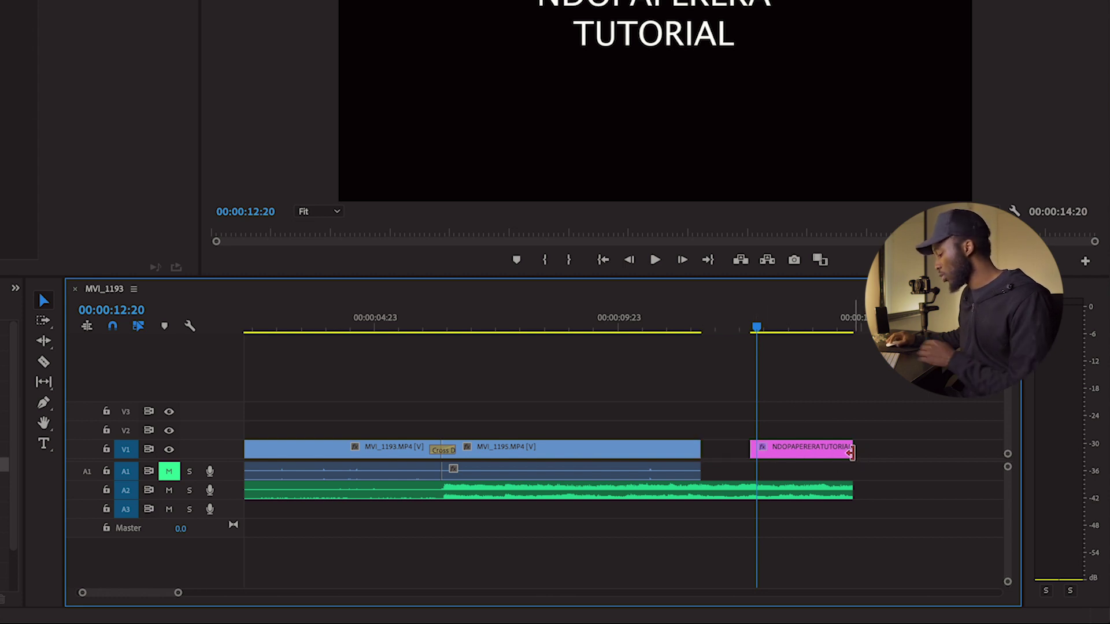
mouse_move(853, 452)
left_mouse_down()
mouse_move(813, 451)
mouse_move(851, 451)
left_mouse_up()
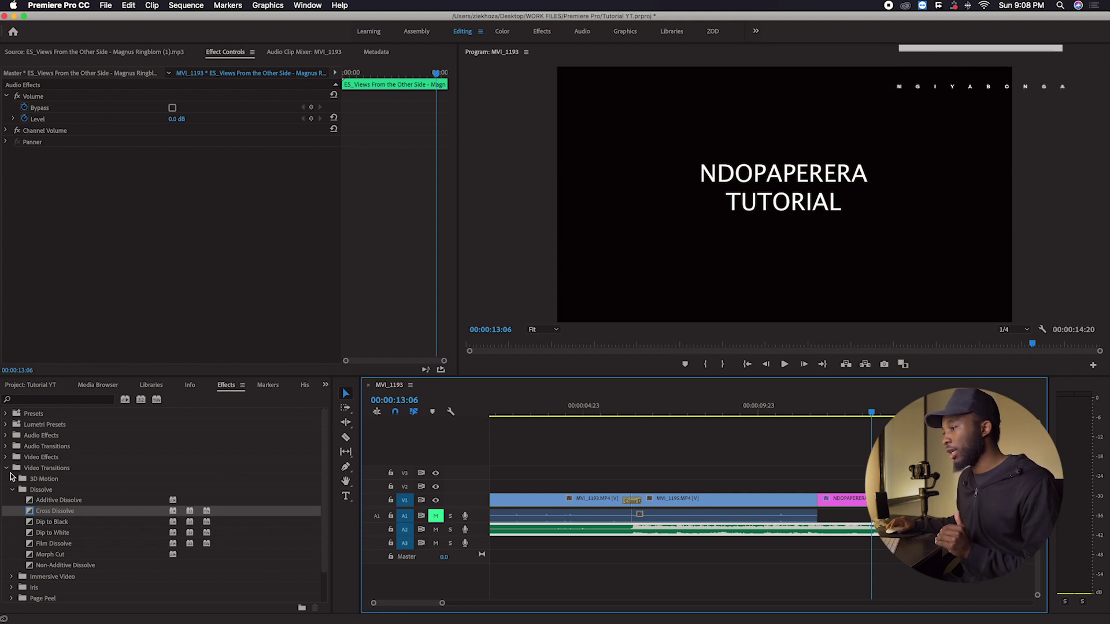
Step: Add an Exponential Fade to the end of the A2 music clip and lengthen it
left_click(7, 468)
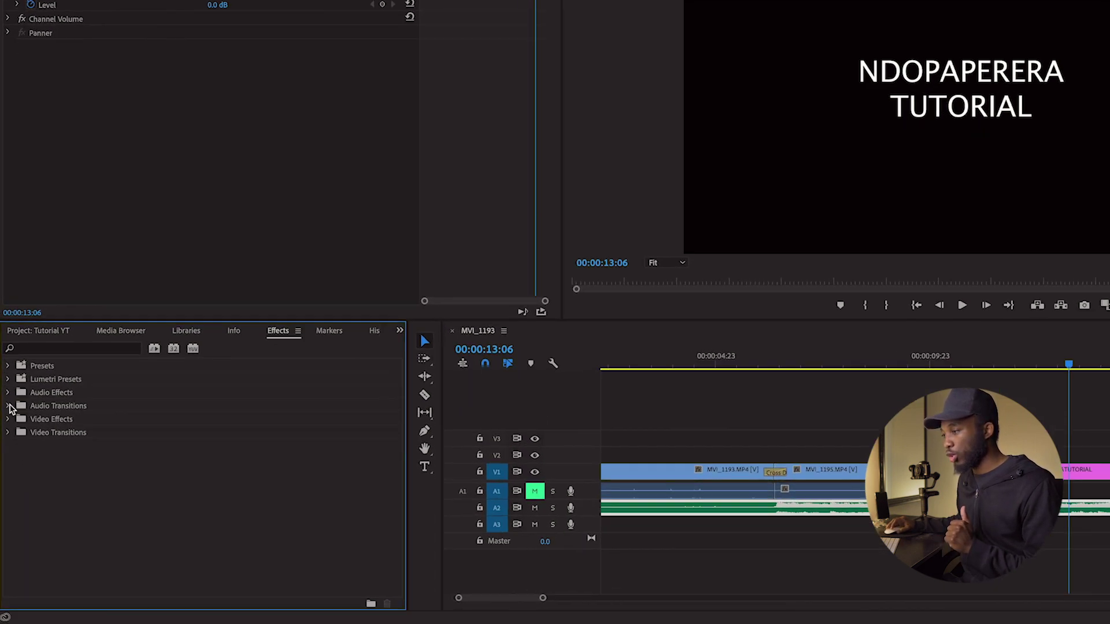
left_click(6, 447)
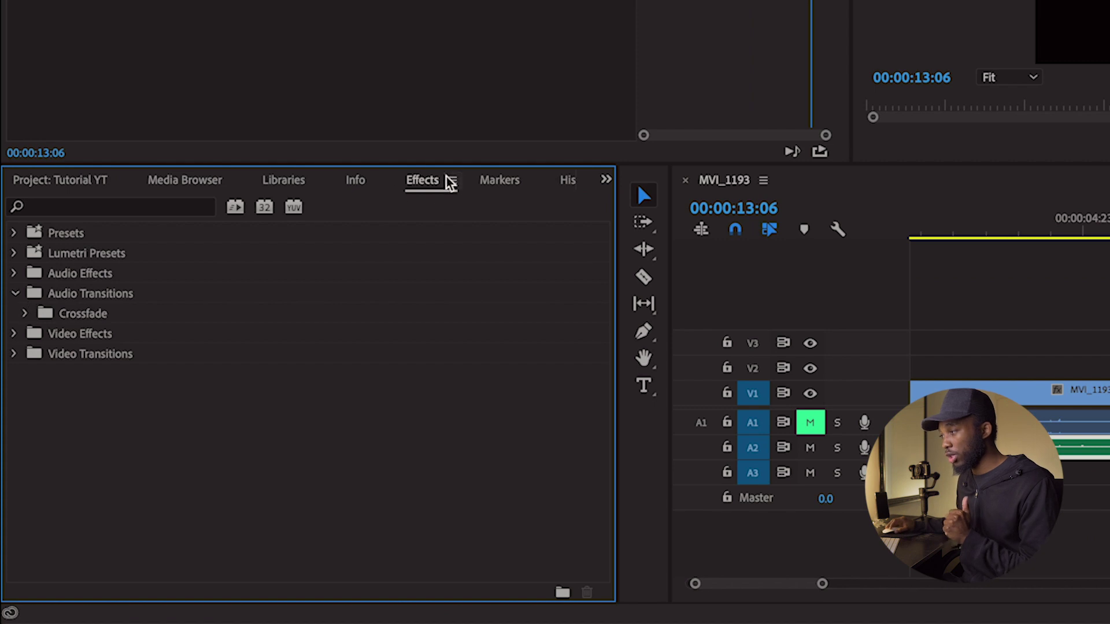
left_click(24, 314)
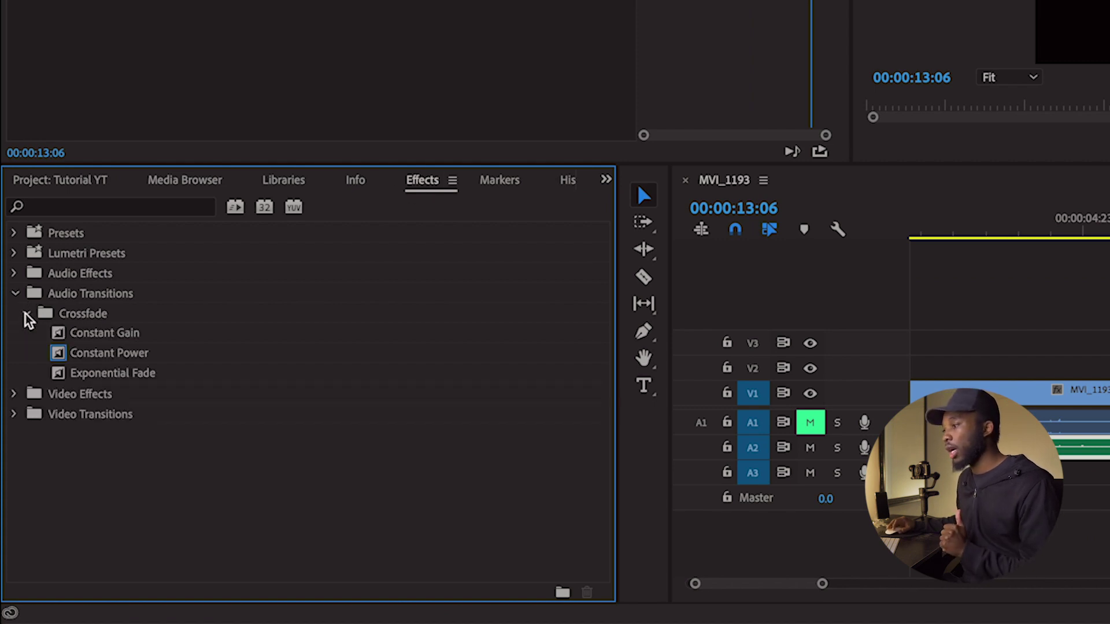
left_click_drag(87, 373, 844, 507)
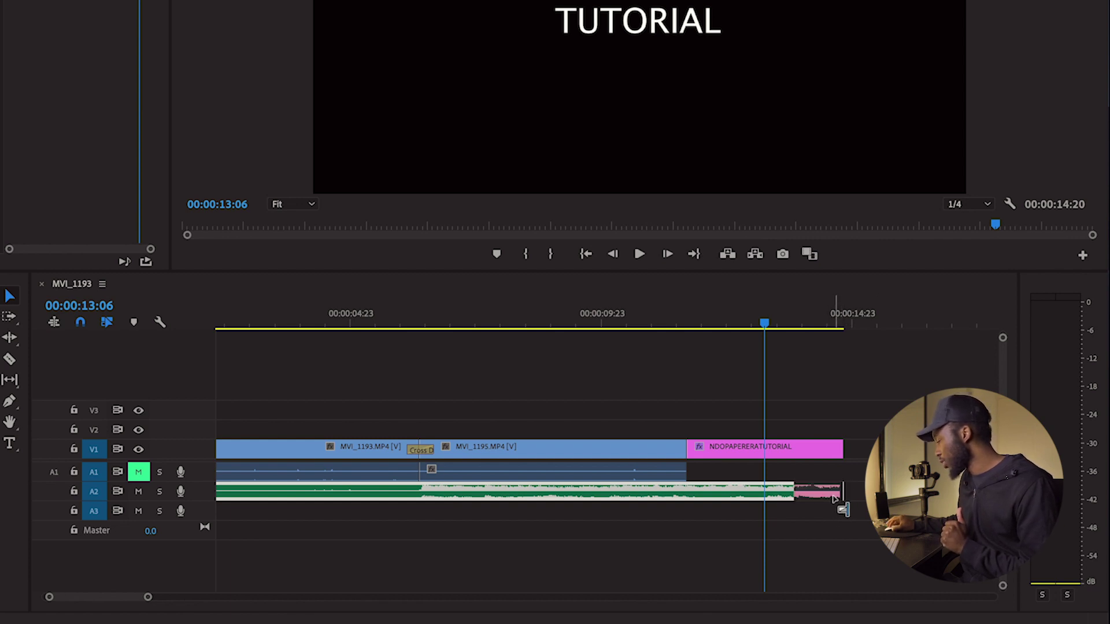
left_click_drag(835, 497, 834, 496)
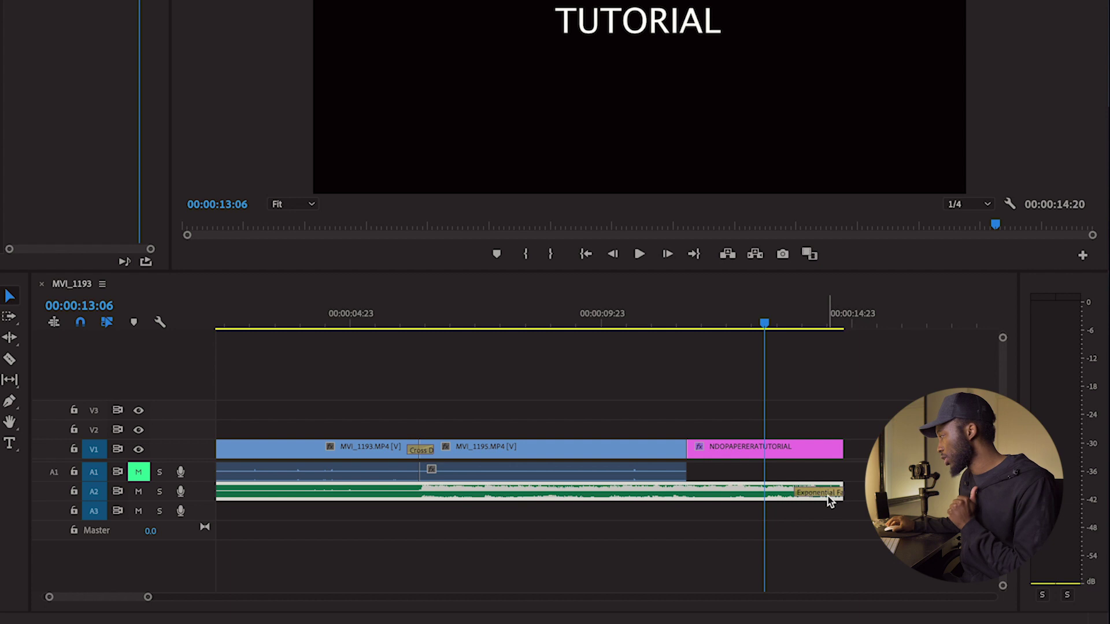
left_click_drag(803, 492, 776, 493)
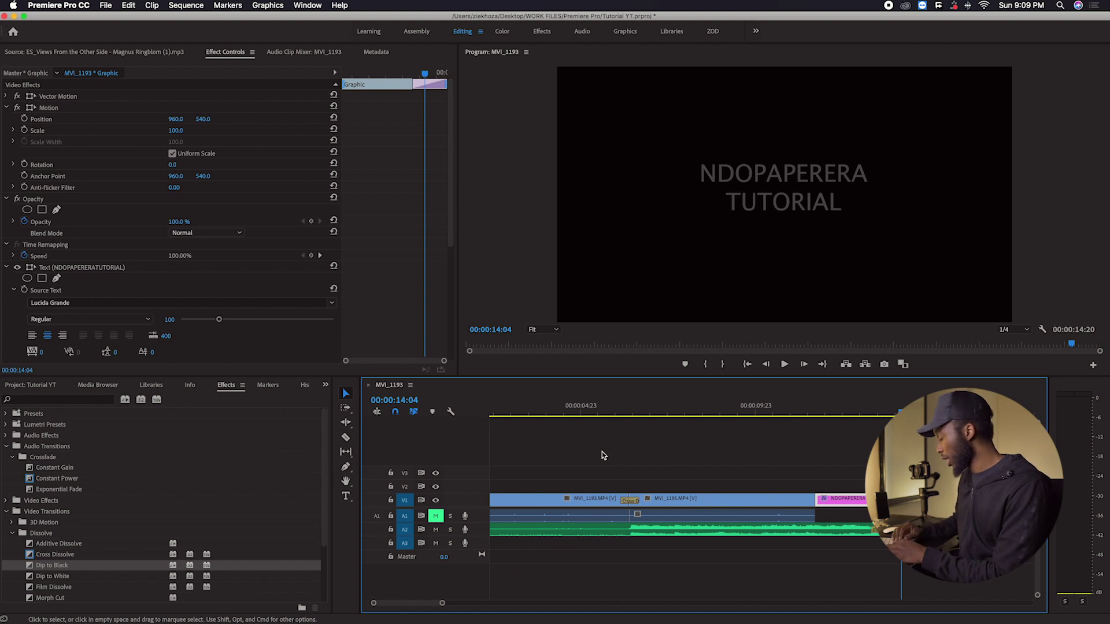
Step: Export the sequence as H.264 MVI_1193_1.mp4 with the Match Source - High bitrate preset
left_click(106, 5)
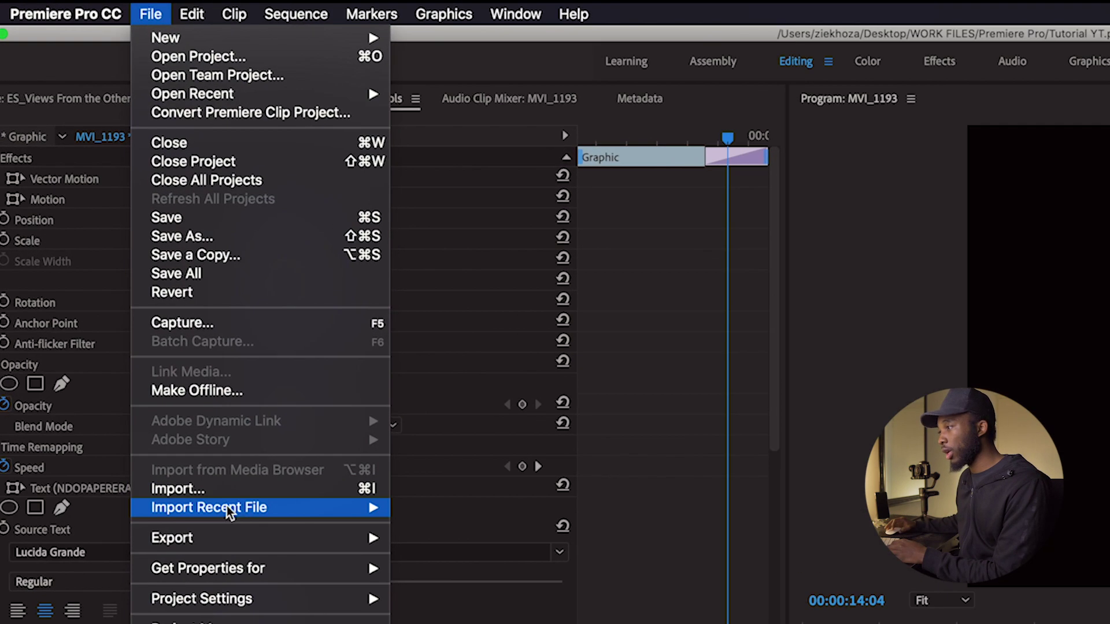
mouse_move(263, 539)
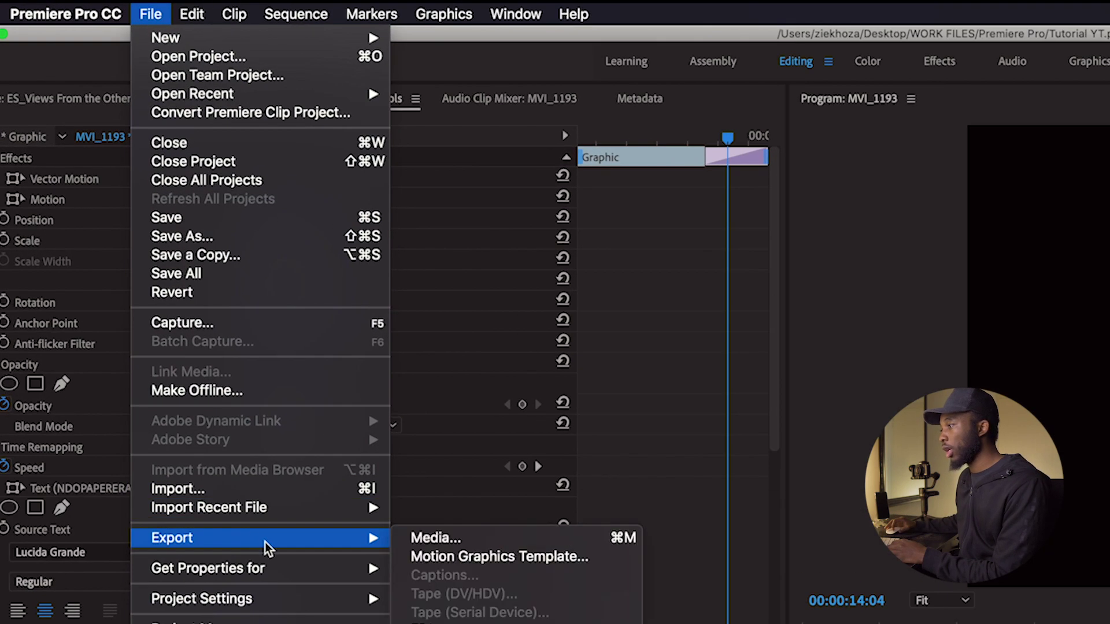
left_click(488, 539)
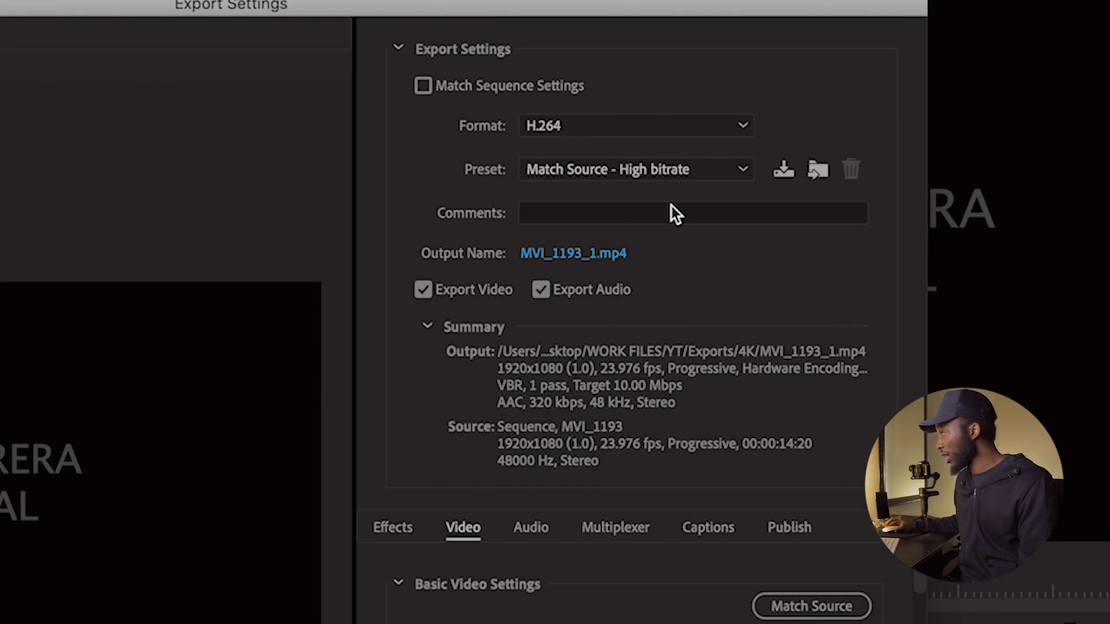
left_click(636, 130)
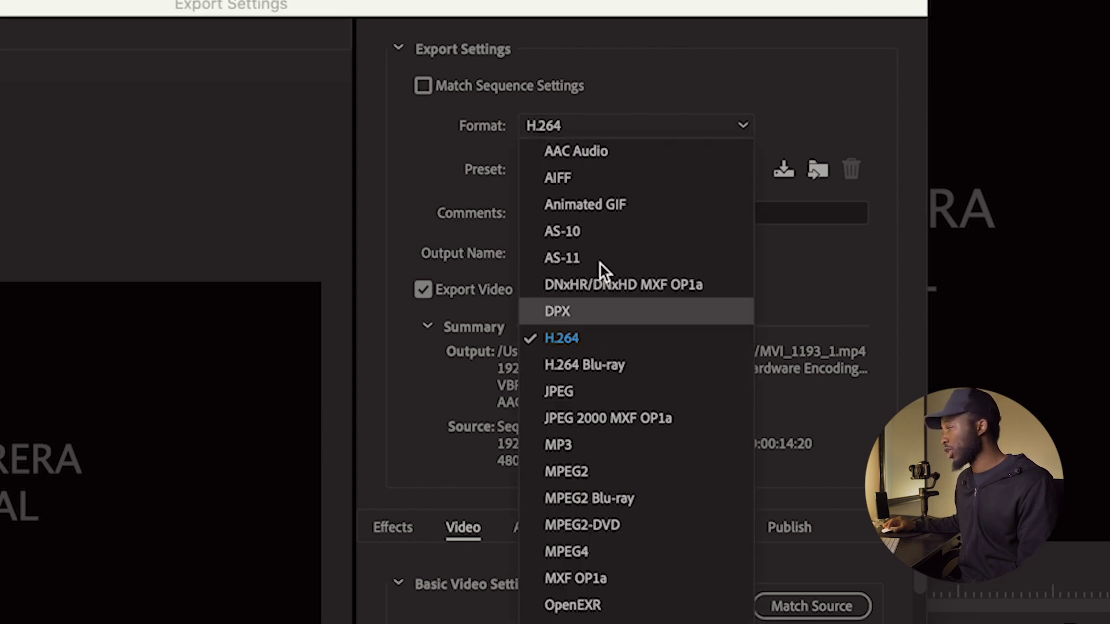
left_click(636, 125)
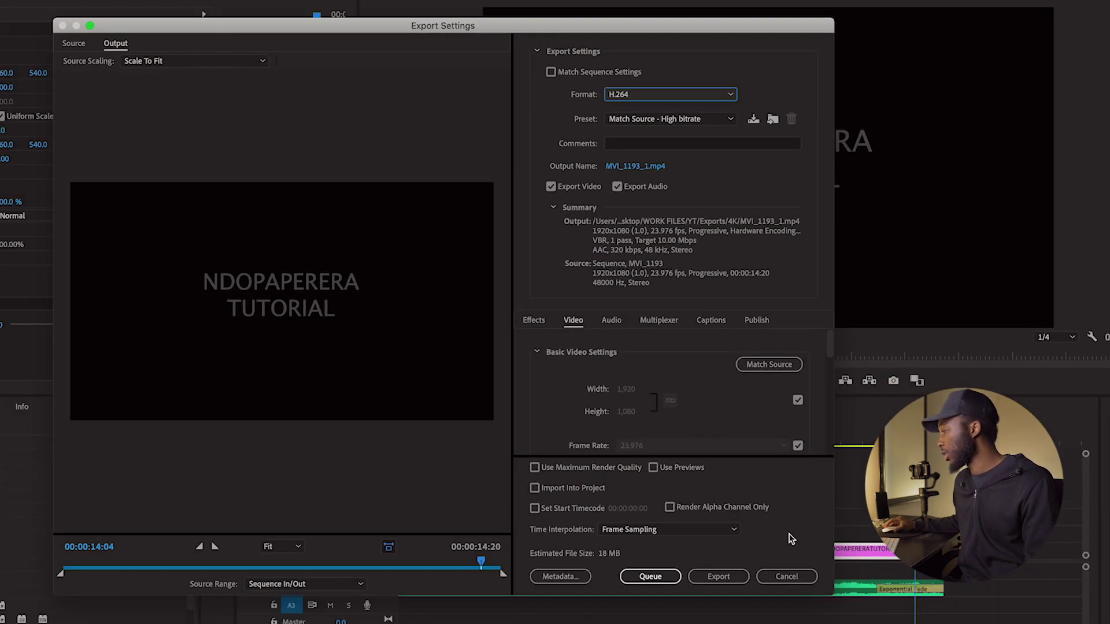
left_click(725, 577)
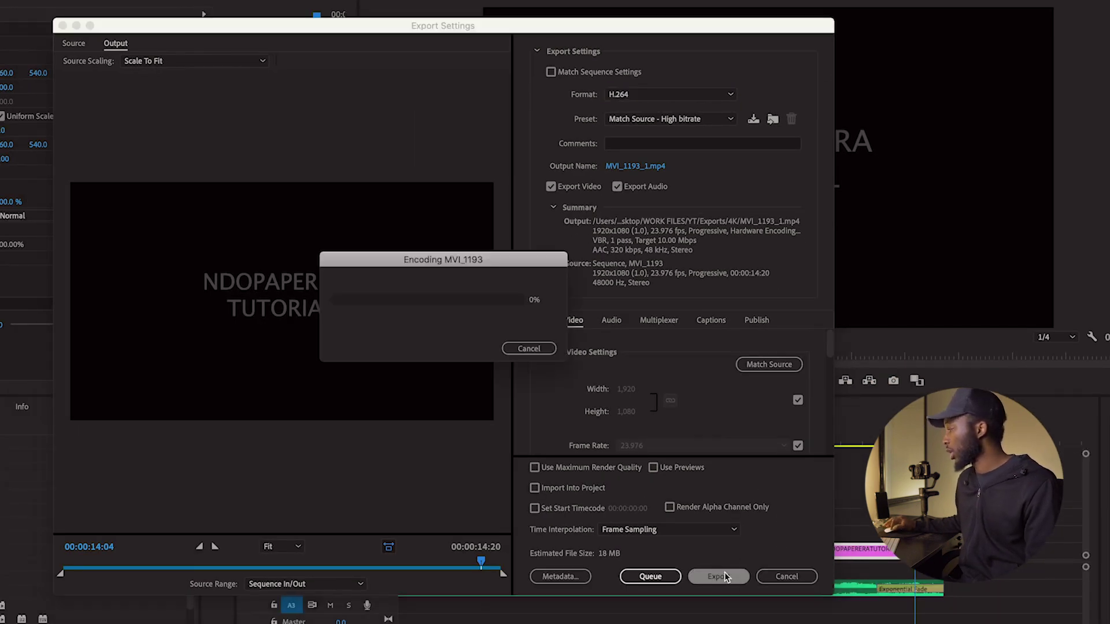